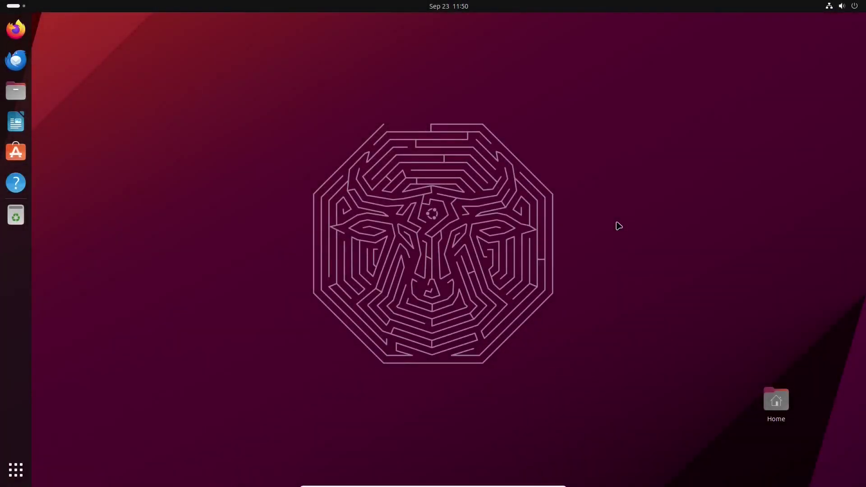
Open the app grid and search field, centre then close Settings, and open and close quick settings
click(15, 470)
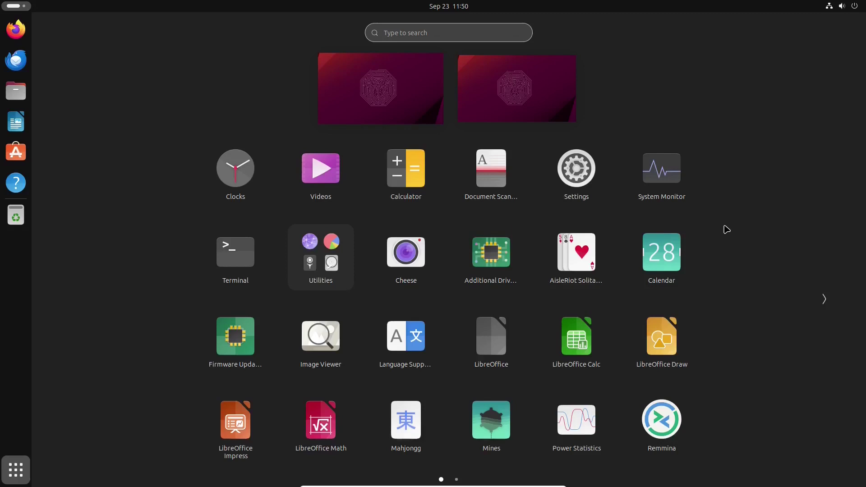
click(431, 33)
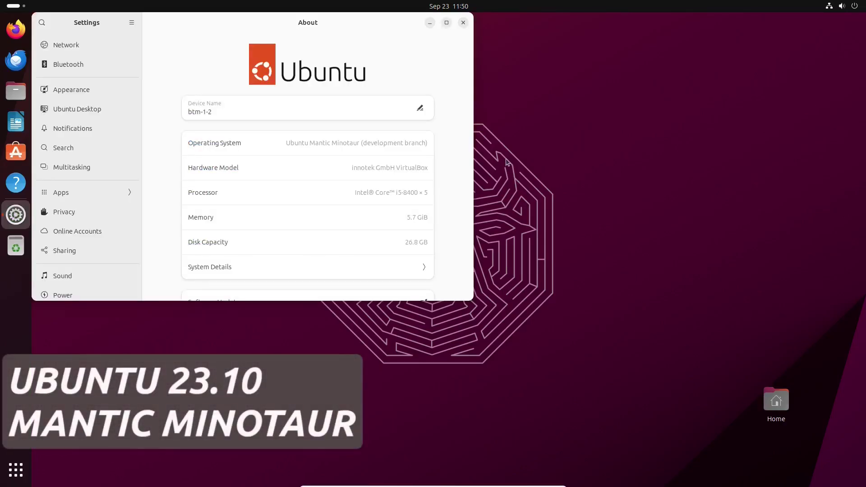
drag(393, 72, 571, 141)
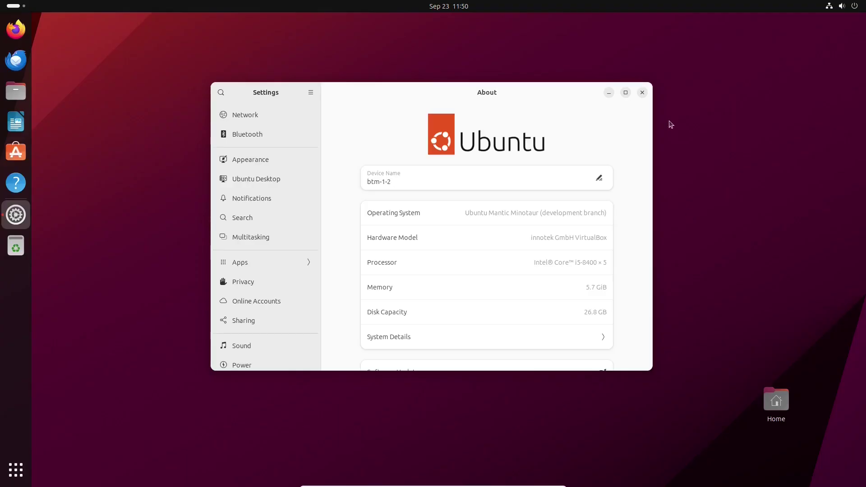
click(642, 93)
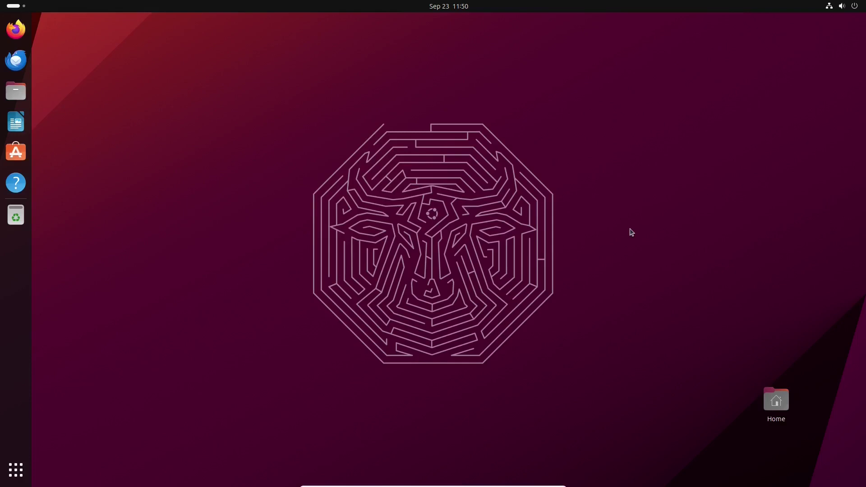
click(845, 6)
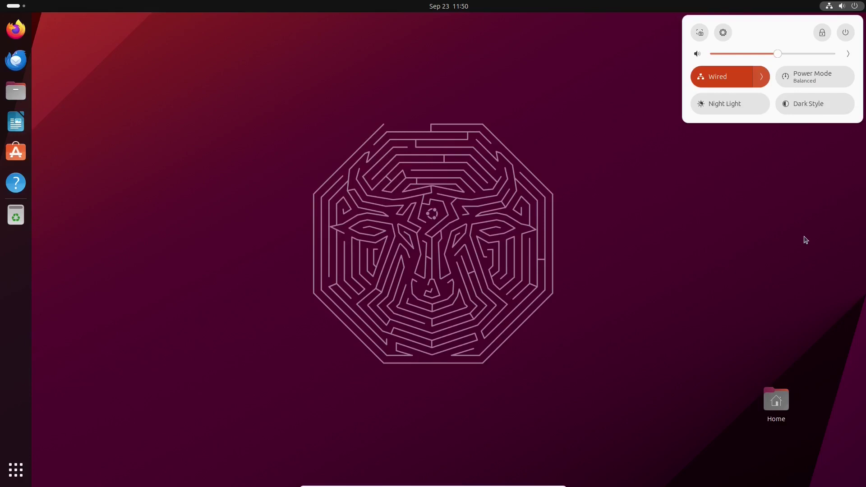
click(806, 240)
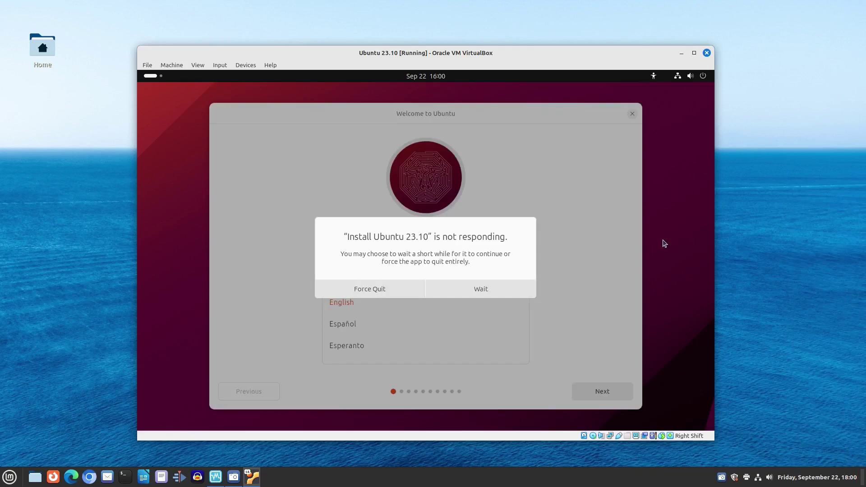
Keep the installer running and accept English as the installation language
click(492, 287)
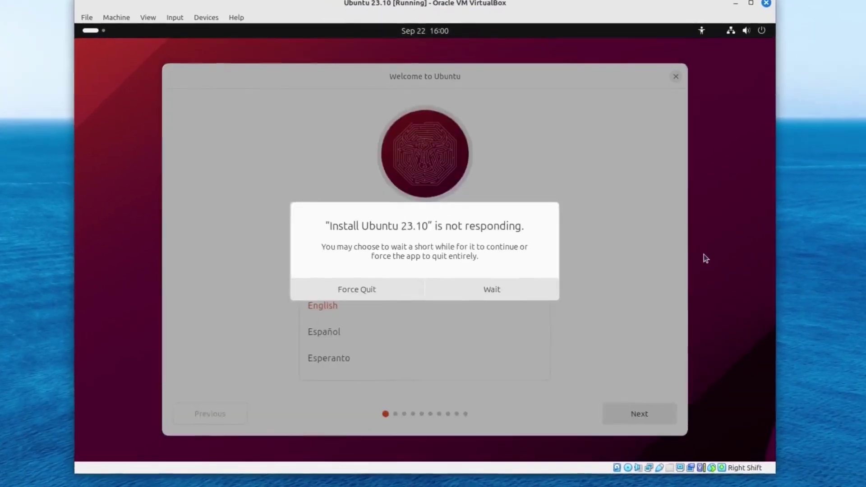
click(494, 289)
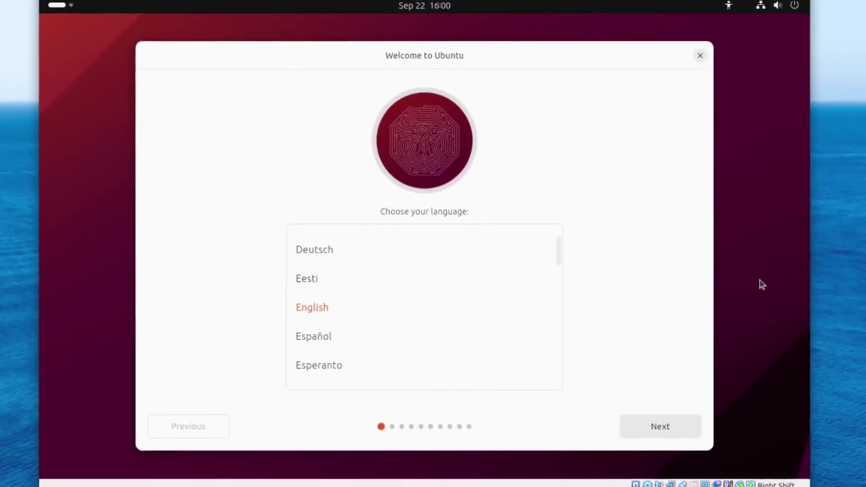
click(692, 439)
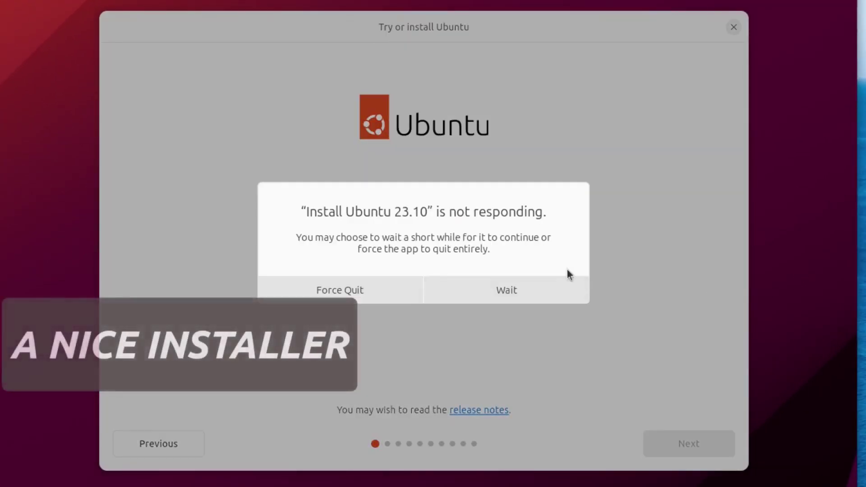
Choose Install Ubuntu instead of trying it and continue to the keyboard layout page
click(543, 286)
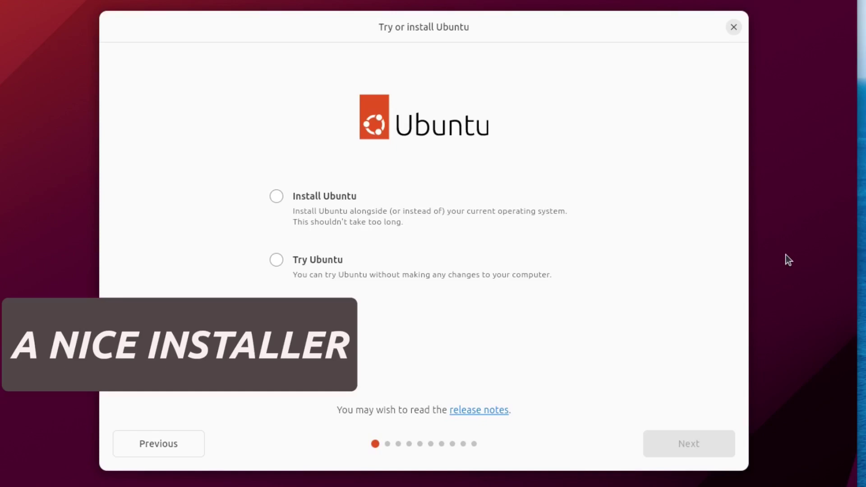
click(276, 197)
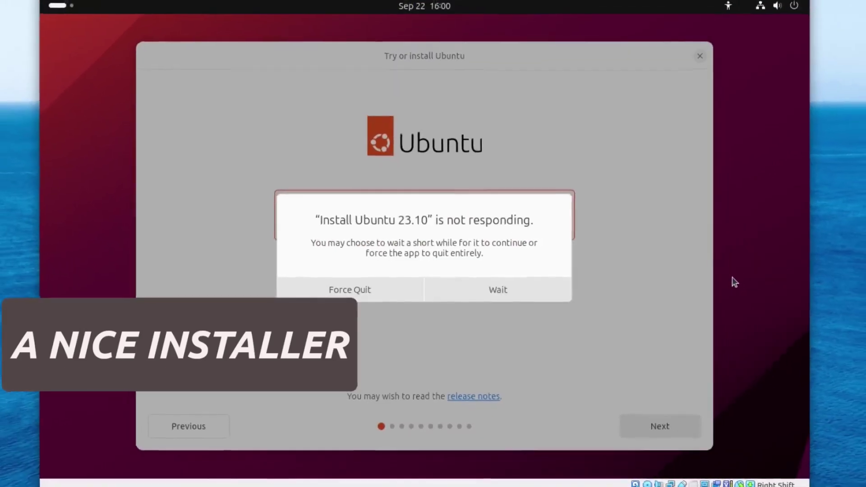
click(542, 294)
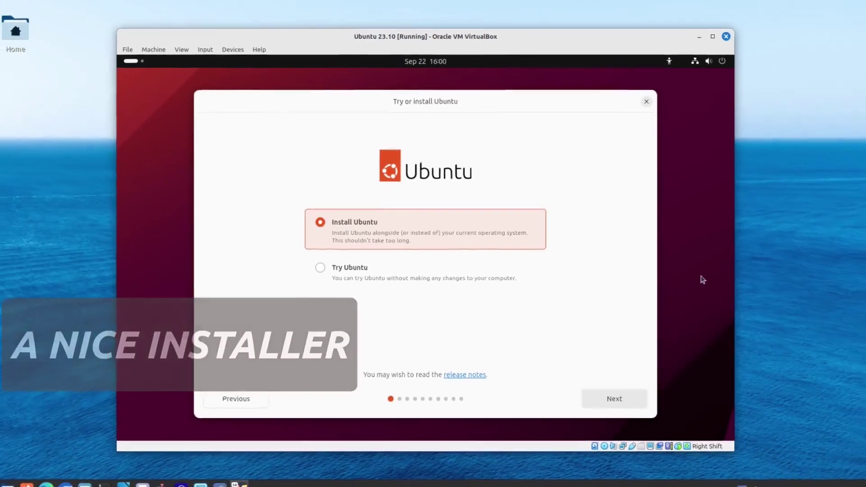
click(601, 402)
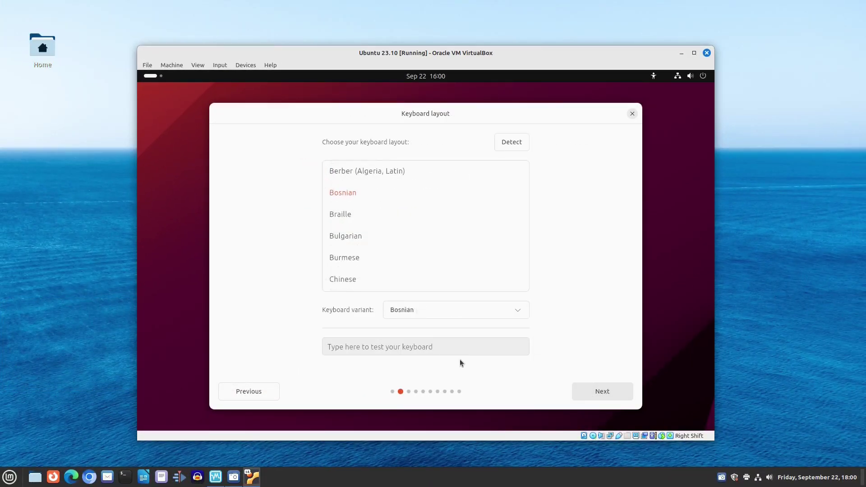
Type žđšćč in the test box to verify the Bosnian layout, then continue to the network page
click(463, 347)
text(žđšćč)
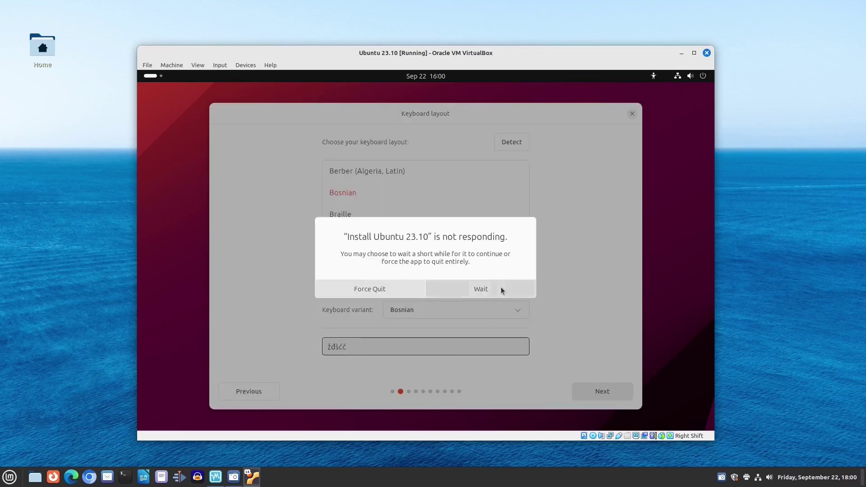
click(501, 288)
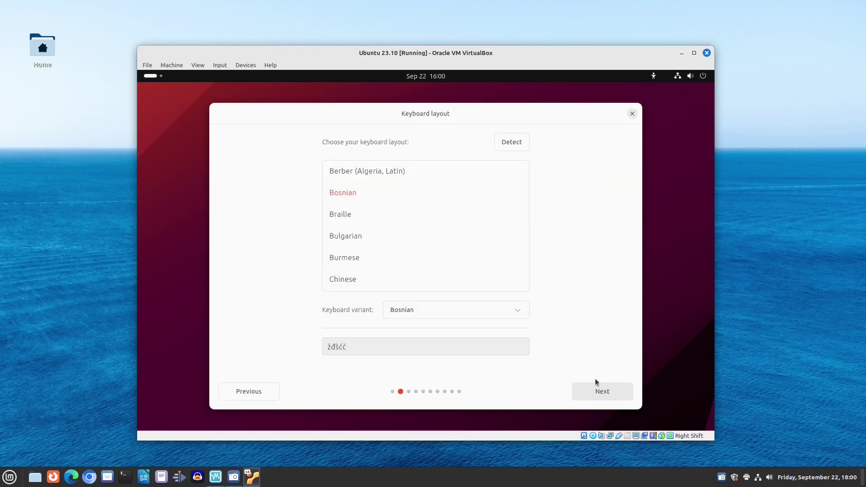
click(600, 391)
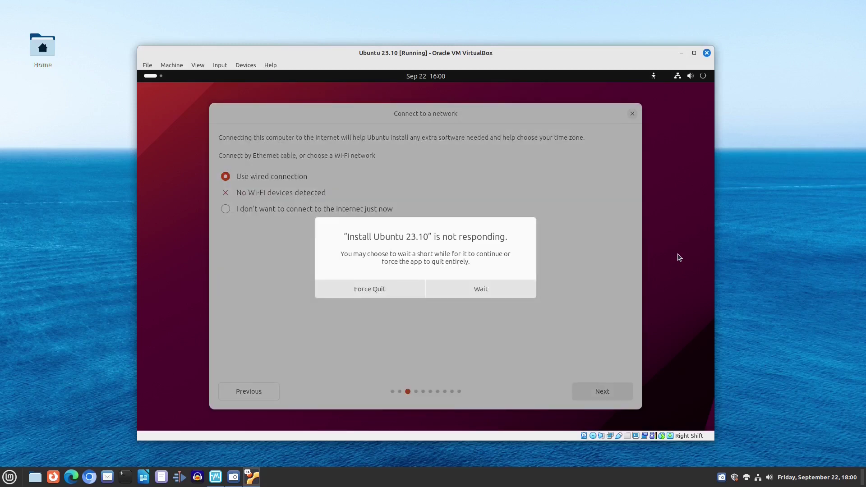
click(514, 284)
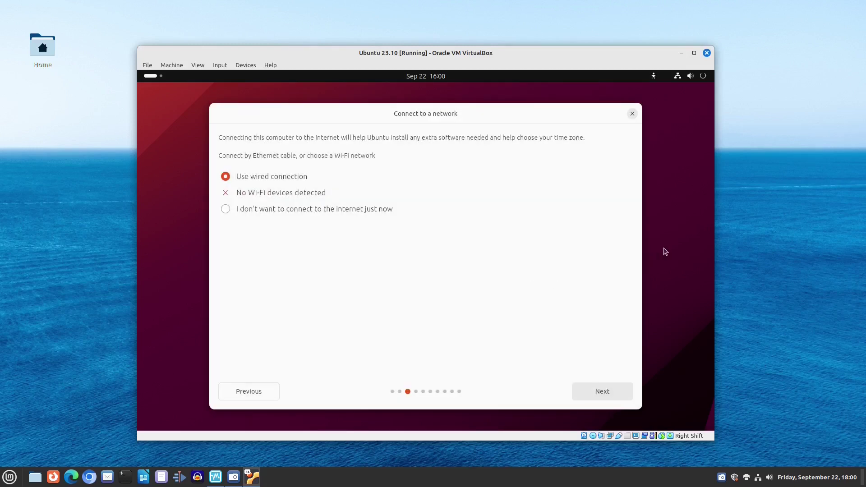
Select Expanded installation and tick support for additional media formats on the Applications page
click(593, 393)
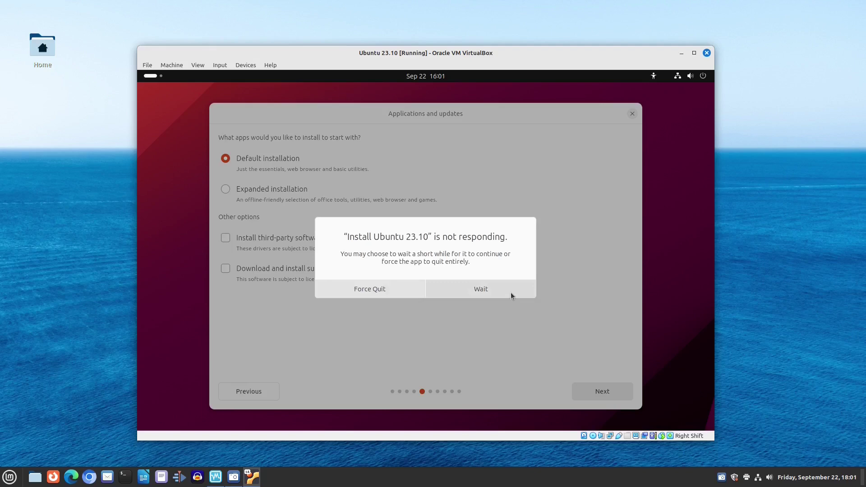
click(511, 292)
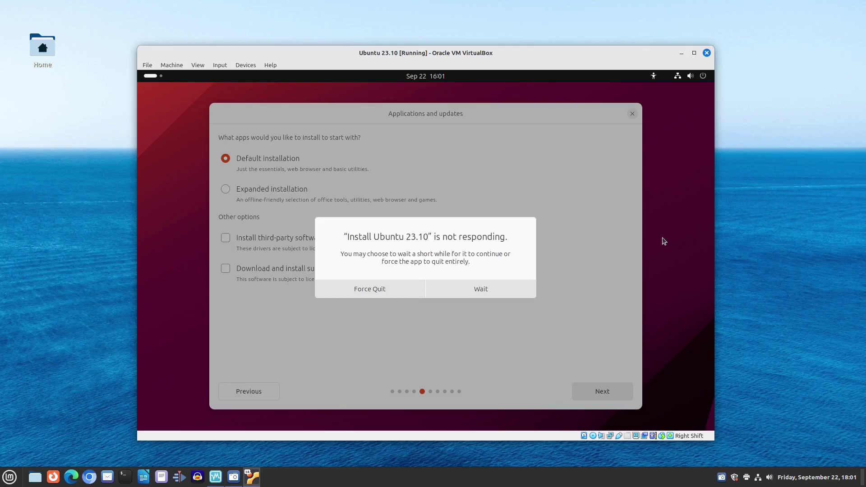
click(486, 291)
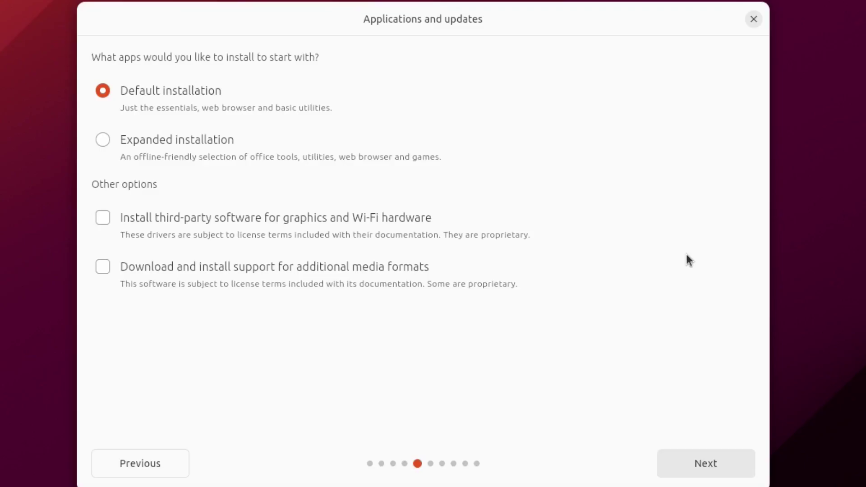
click(103, 140)
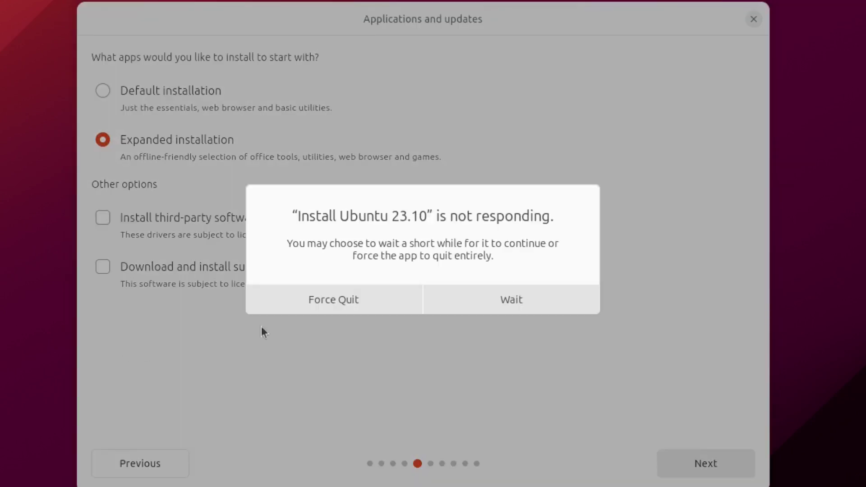
click(470, 303)
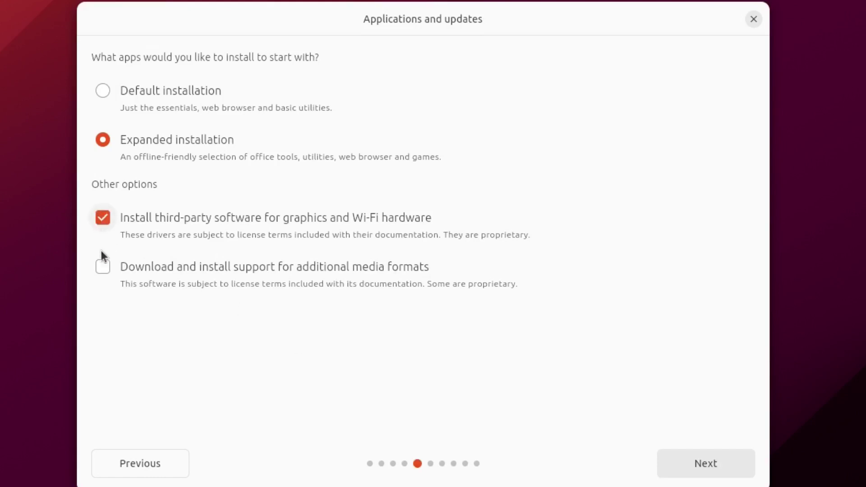
click(103, 265)
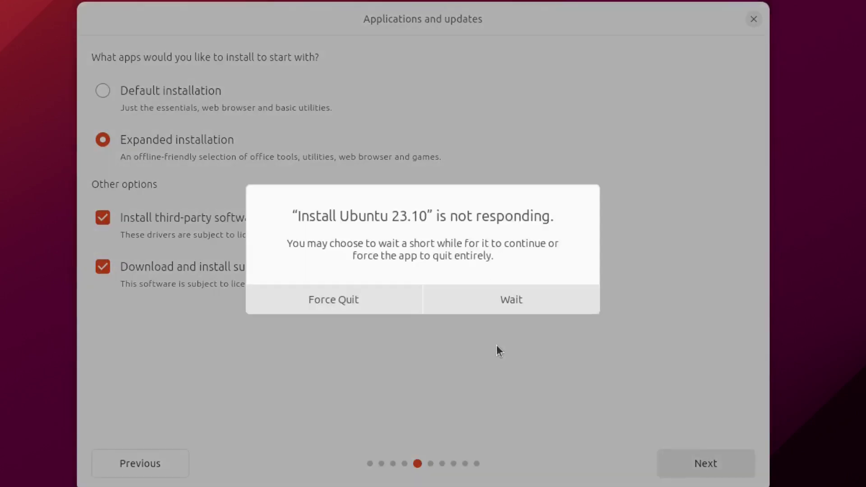
click(507, 306)
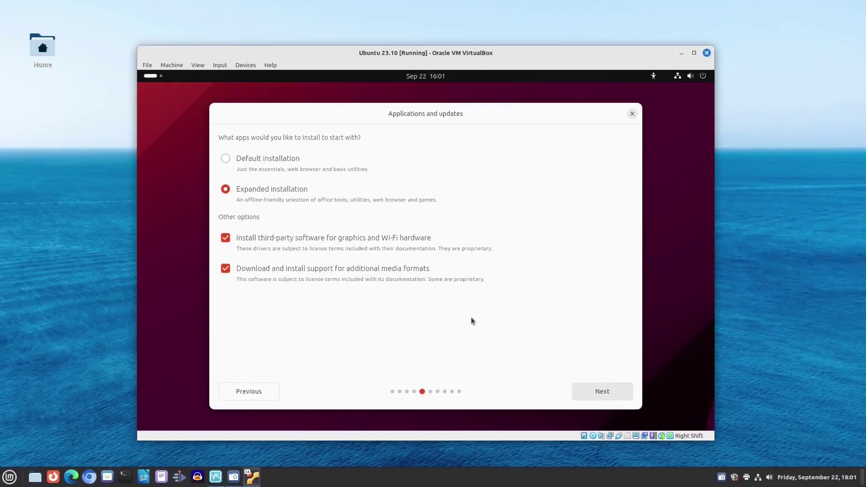
Keep Erase disk, confirm the listed partition changes, and reach the account setup page
click(607, 392)
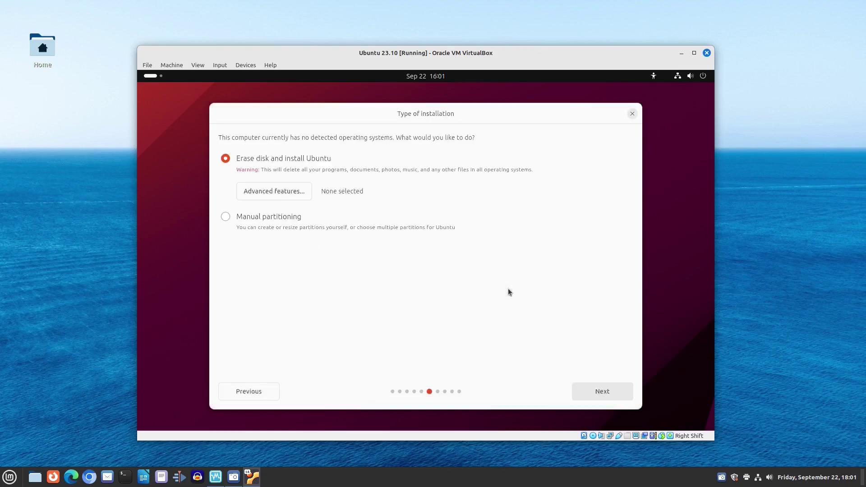
click(602, 391)
click(512, 290)
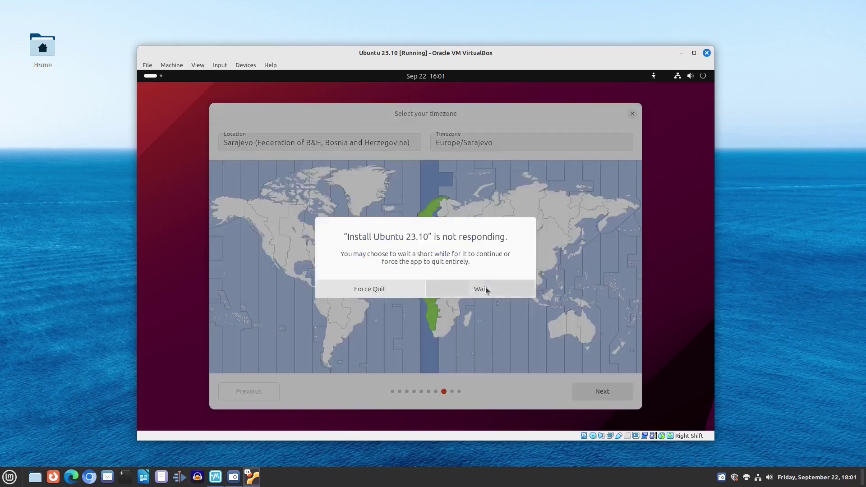
click(486, 290)
Enter the account name and a matching password, keep the Light theme, and start installing
click(602, 392)
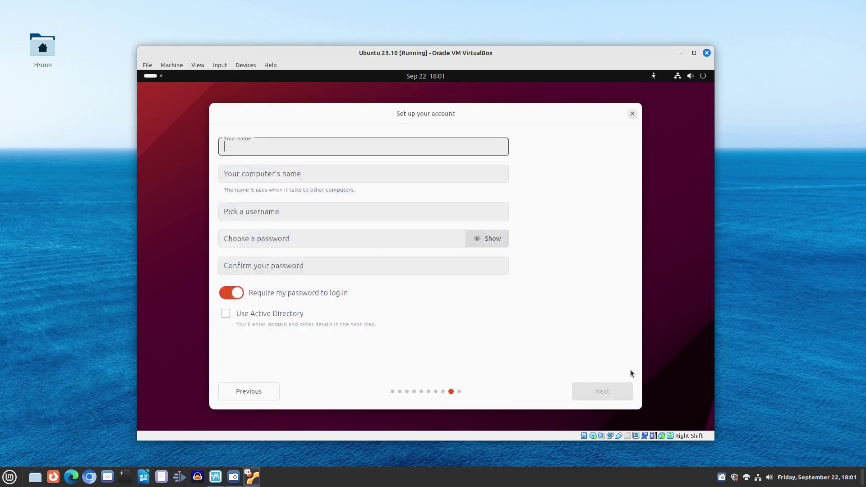
text(btm)
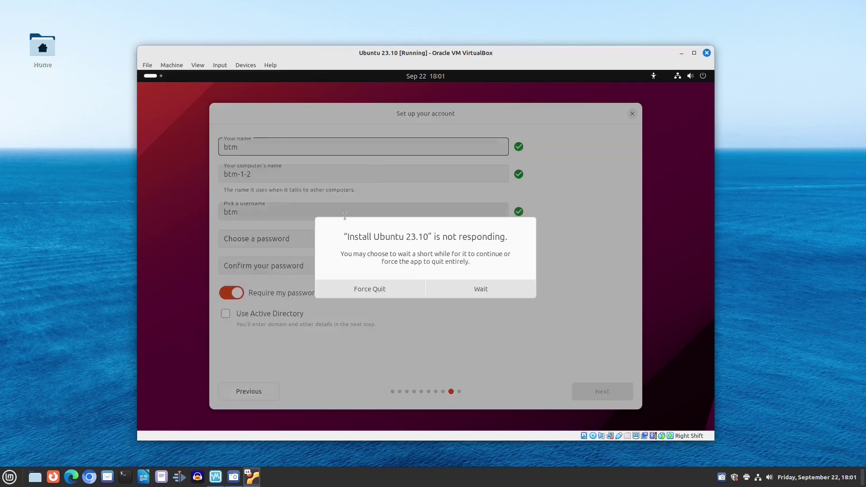
click(299, 237)
text(1234)
key(Tab)
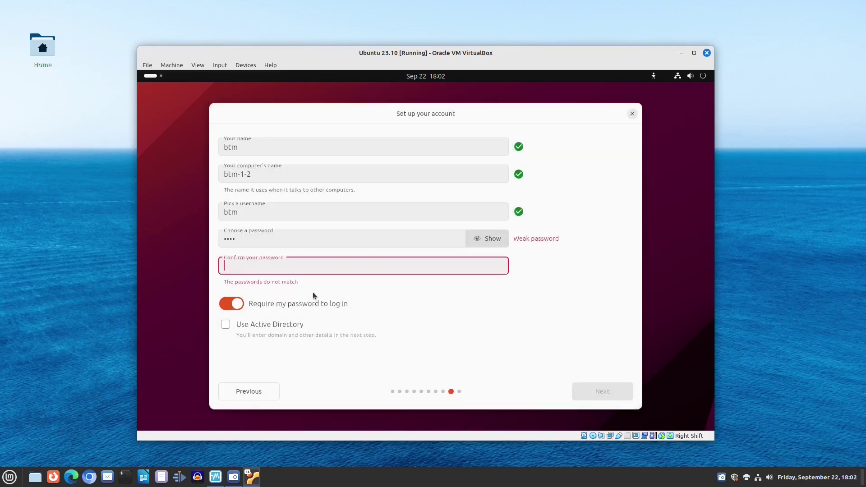
text(1234)
click(576, 389)
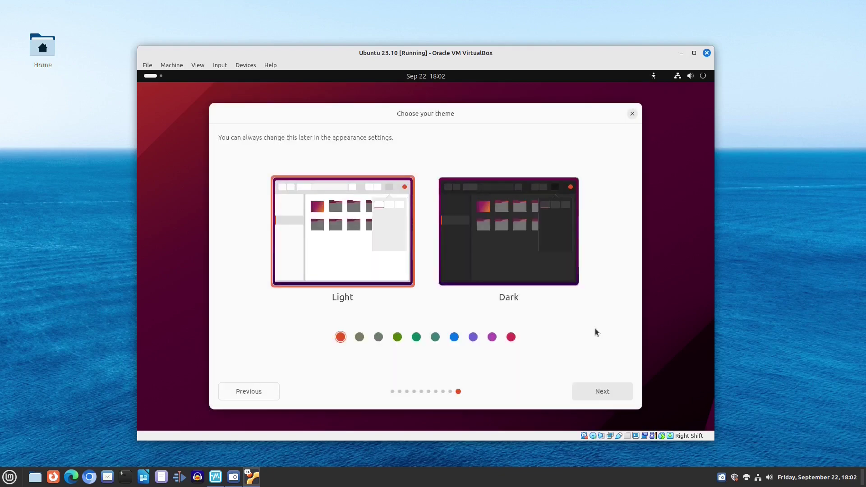
click(602, 391)
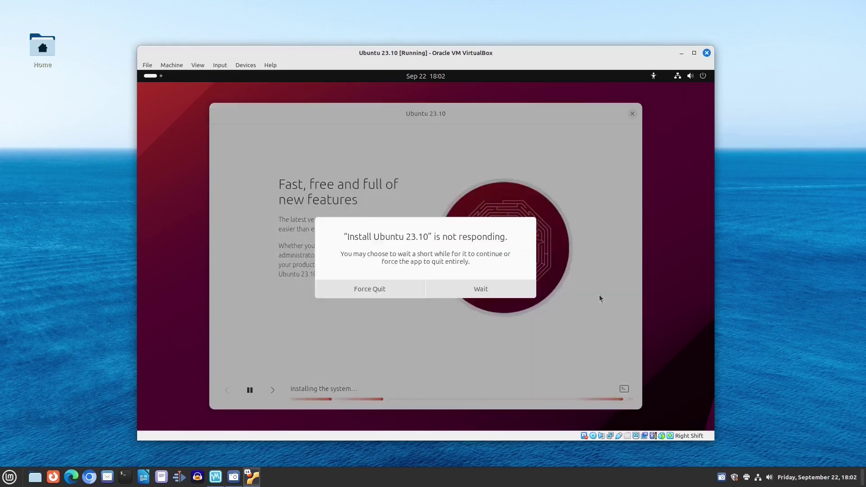
Dismiss the not-responding prompt and let the installation finish to the new desktop
click(480, 290)
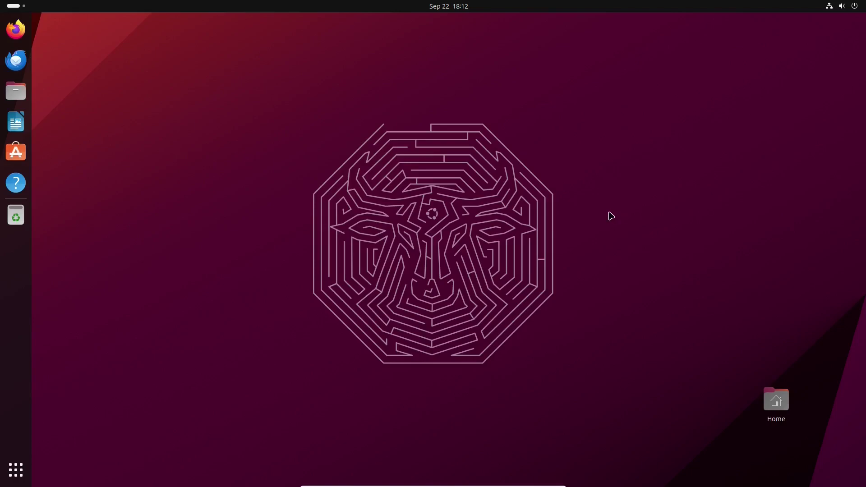
Search 'about' from the app overview, open Settings > About, and show System Details
click(12, 479)
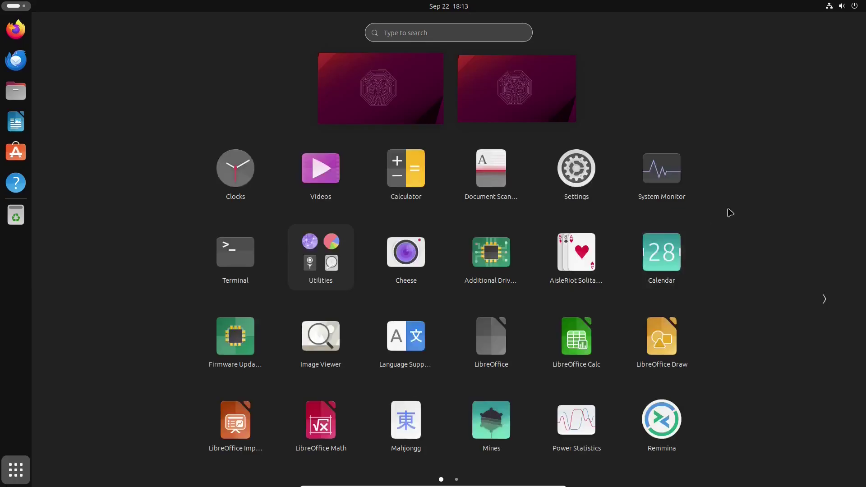
text(about)
key(Return)
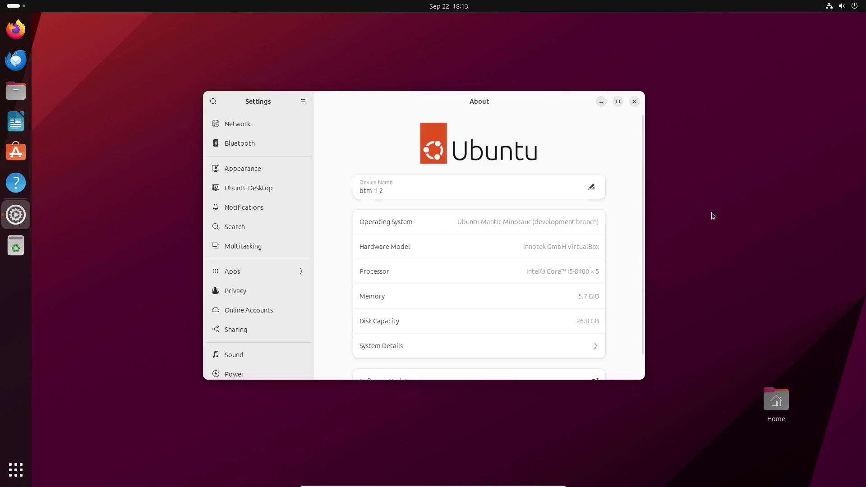
drag(636, 145, 637, 252)
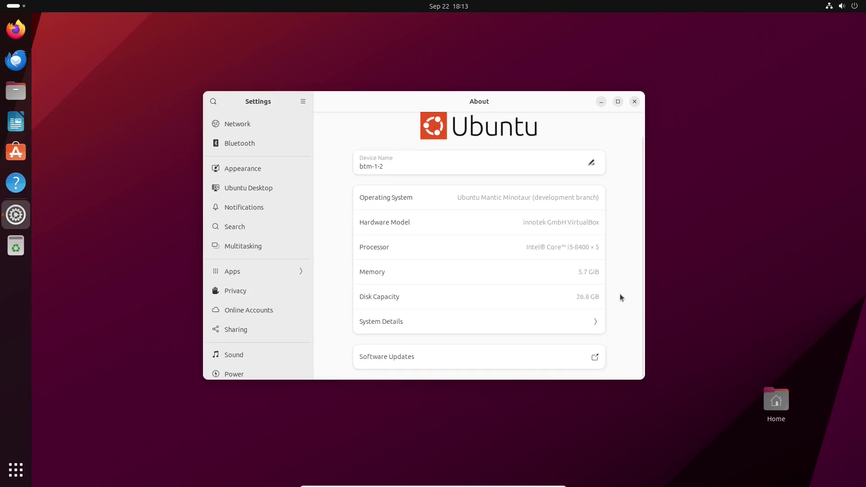
click(596, 321)
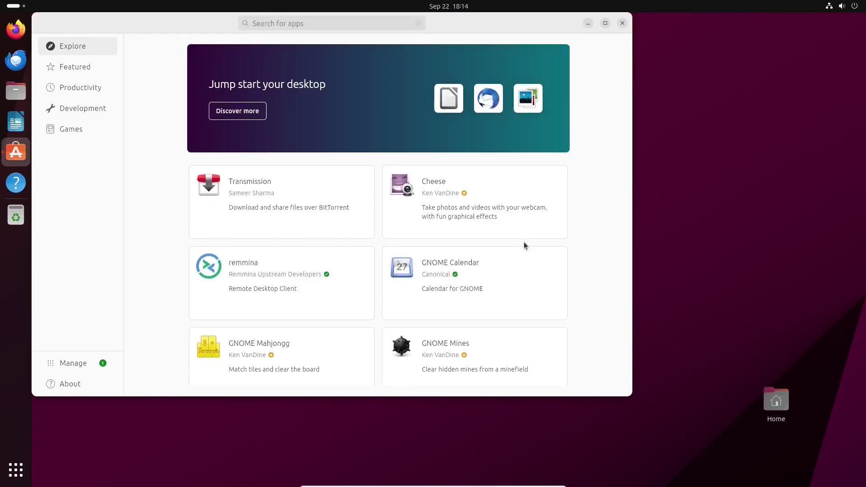
Reposition App Center, go to Manage, and open the VLC snap from a 'vlc' search
drag(475, 28, 548, 64)
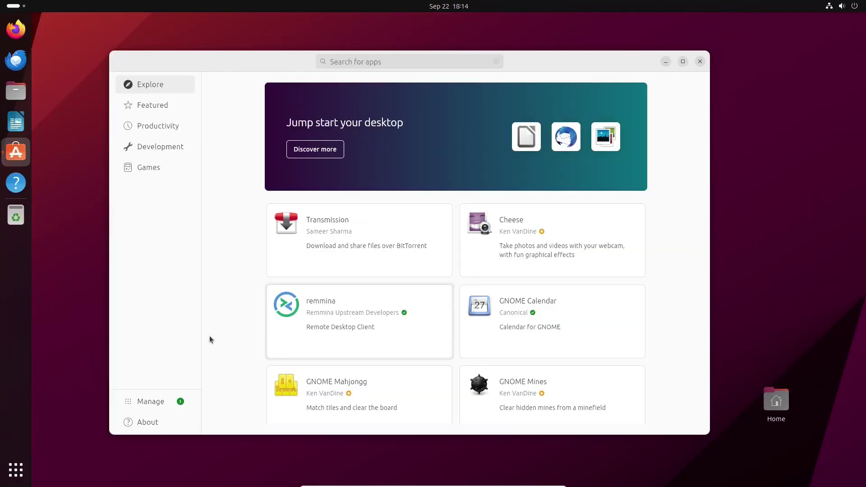
click(135, 402)
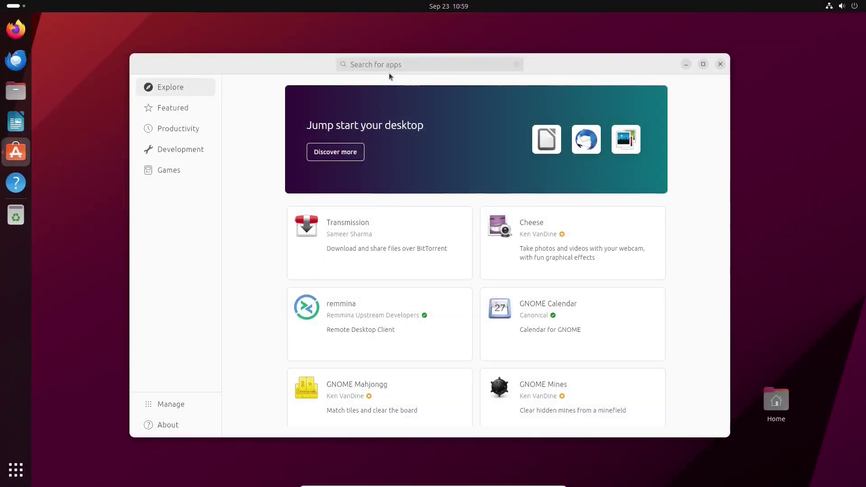
text(vlc)
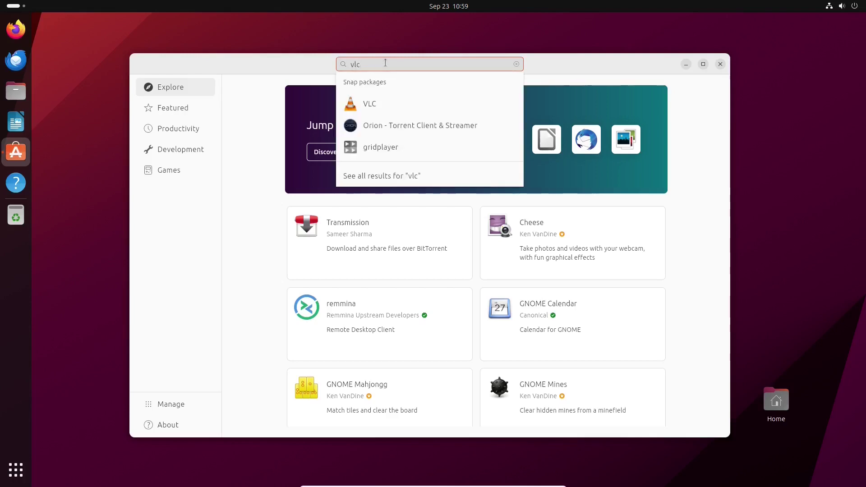
click(378, 103)
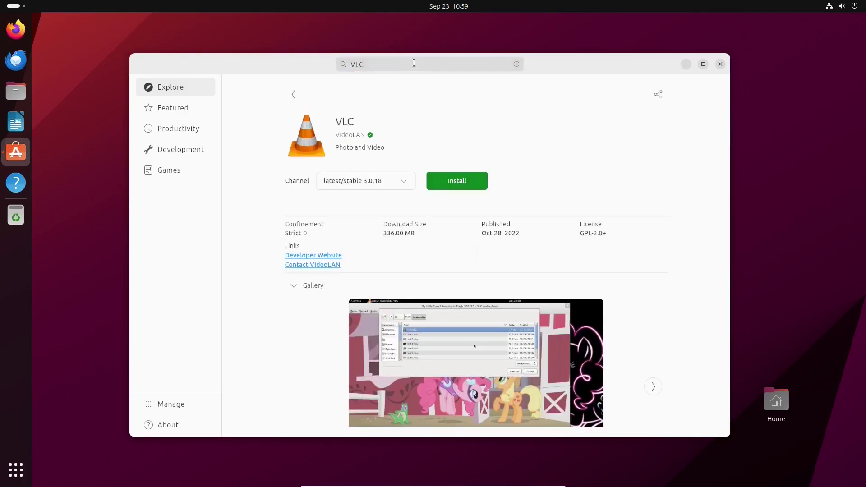
Refine the search to 'vlc deb' and open the VLC Debian package page
click(400, 63)
text(deb)
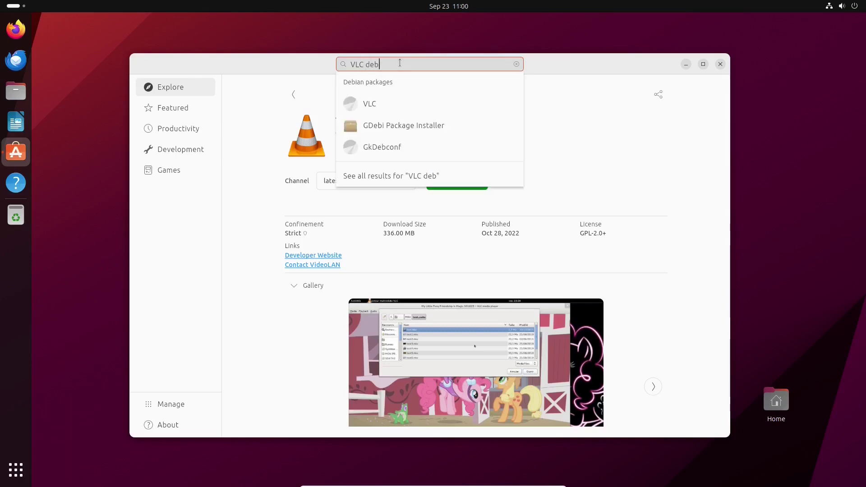
click(393, 105)
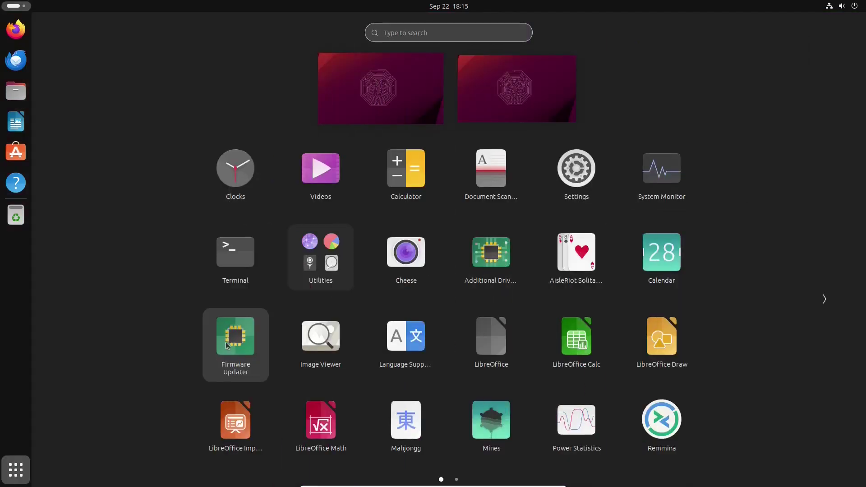
Launch Firmware Updater, centre its window, and return to the app grid with Super+A
click(460, 266)
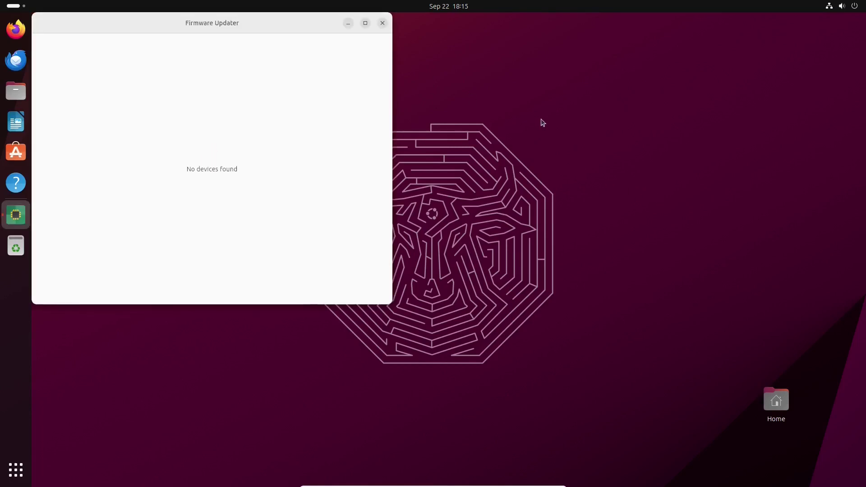
drag(313, 22, 512, 99)
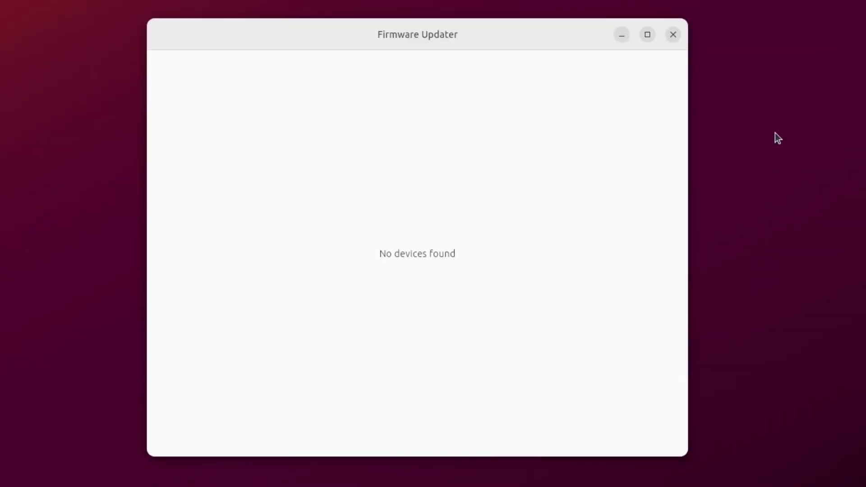
key(super+a)
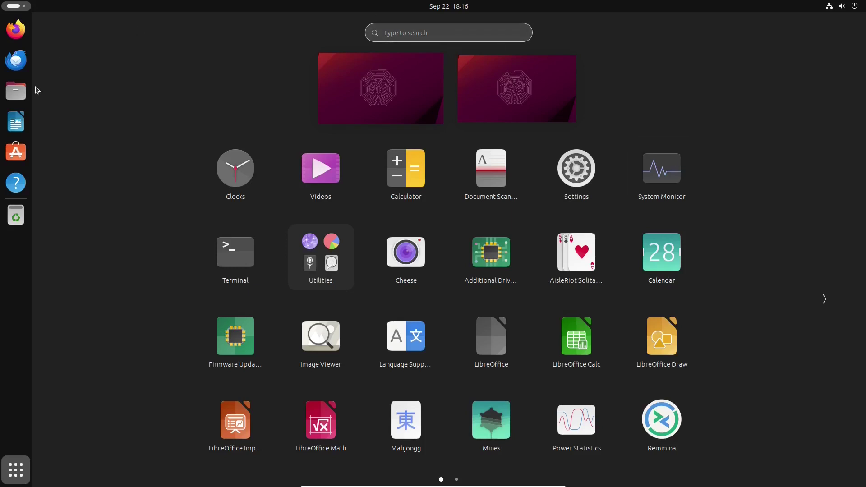
Launch Writer, dismiss the tip and 7.6 notice, and show About LibreOffice (version 7.6.1.2)
click(17, 124)
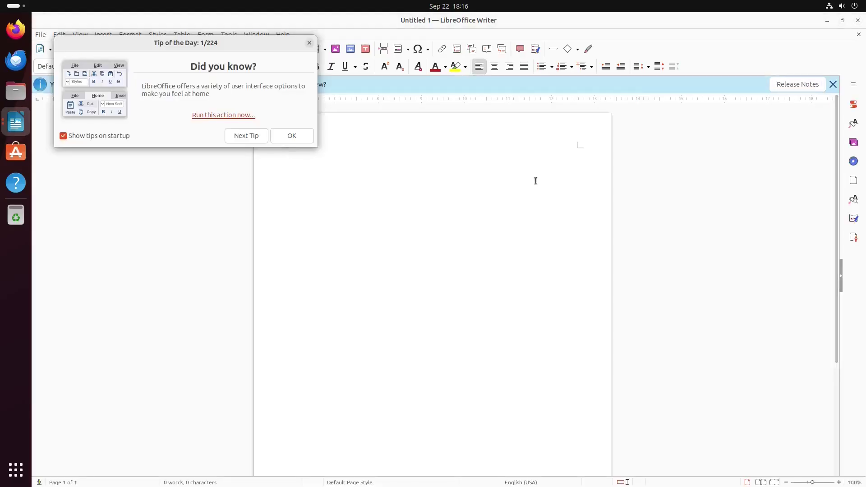
click(290, 135)
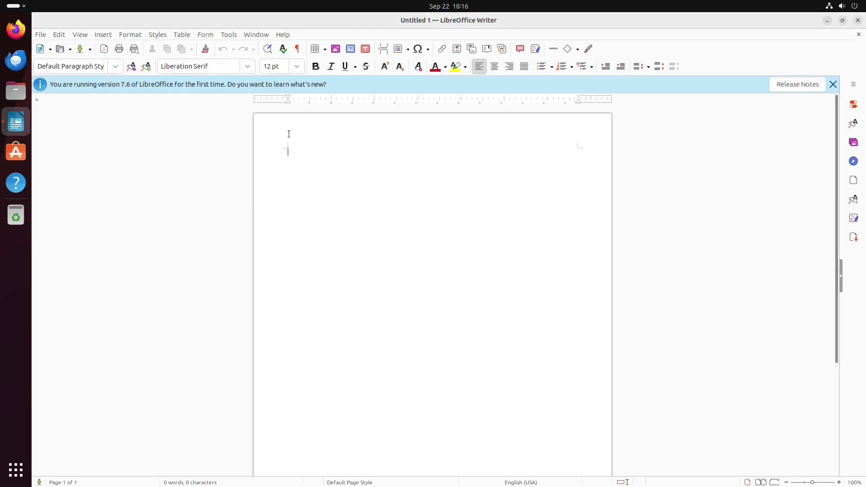
click(833, 85)
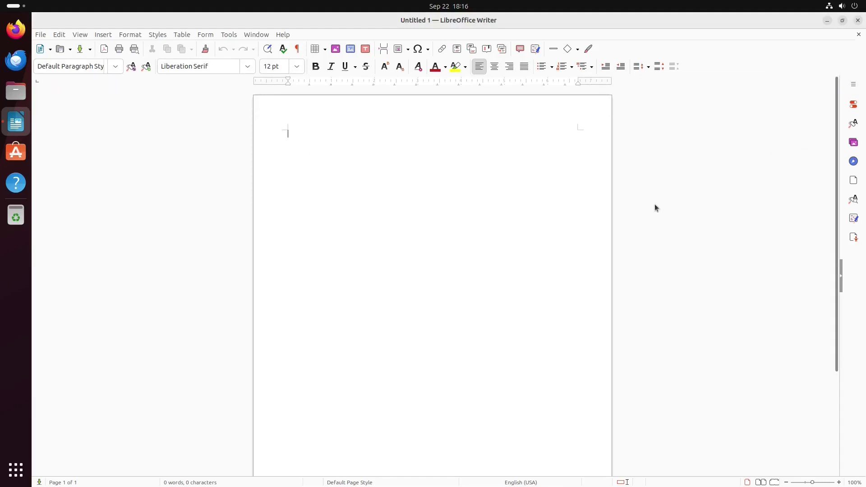
click(284, 35)
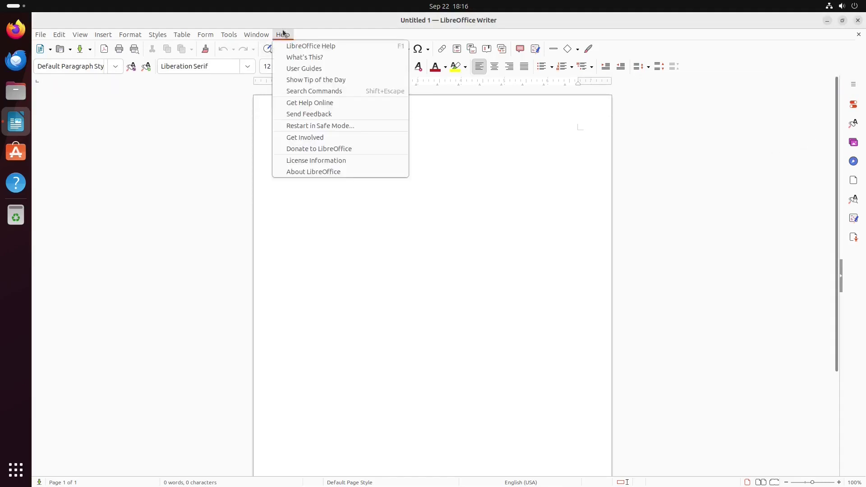
click(293, 171)
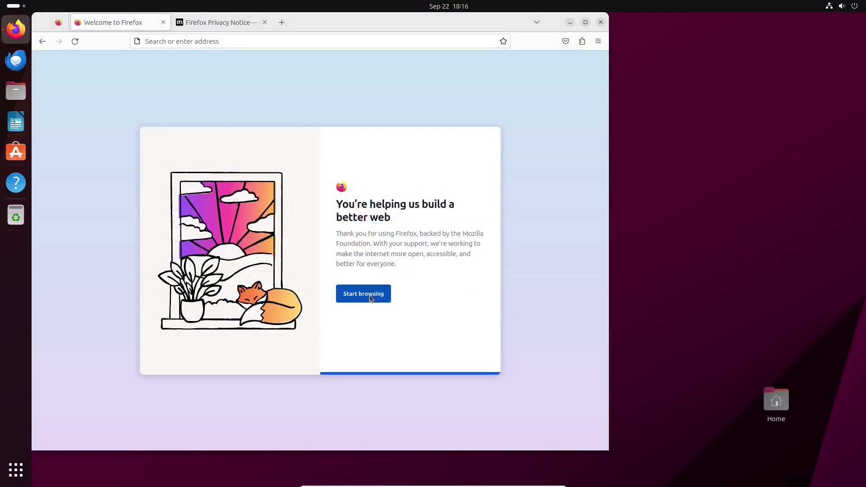
Finish the Firefox welcome, close the Privacy Notice tab, and show About Firefox (117.0.1)
click(363, 294)
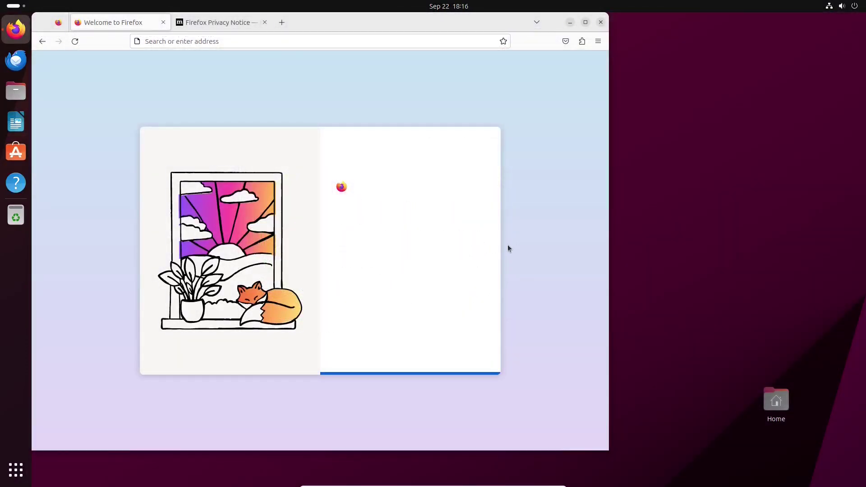
drag(390, 20, 484, 26)
click(322, 20)
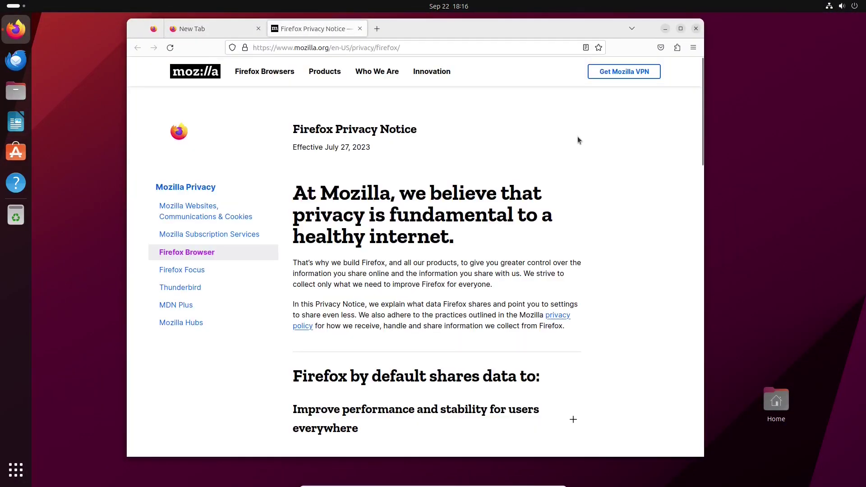
click(359, 28)
click(693, 48)
click(617, 303)
click(577, 204)
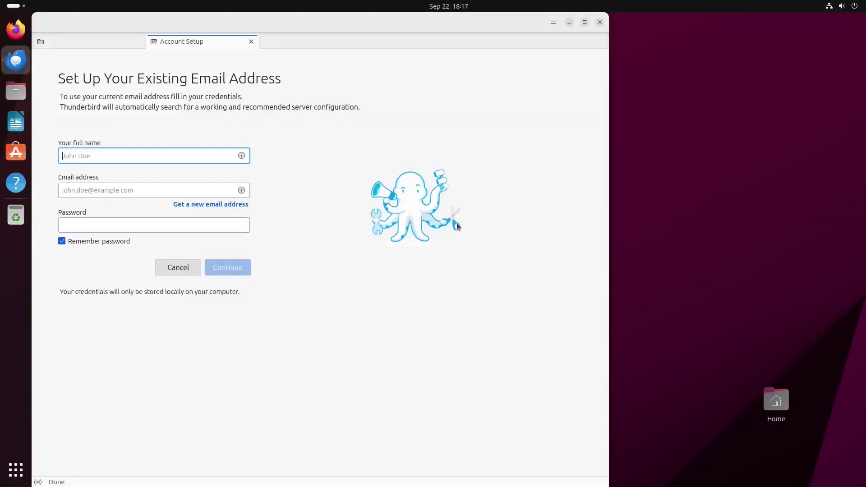
click(251, 41)
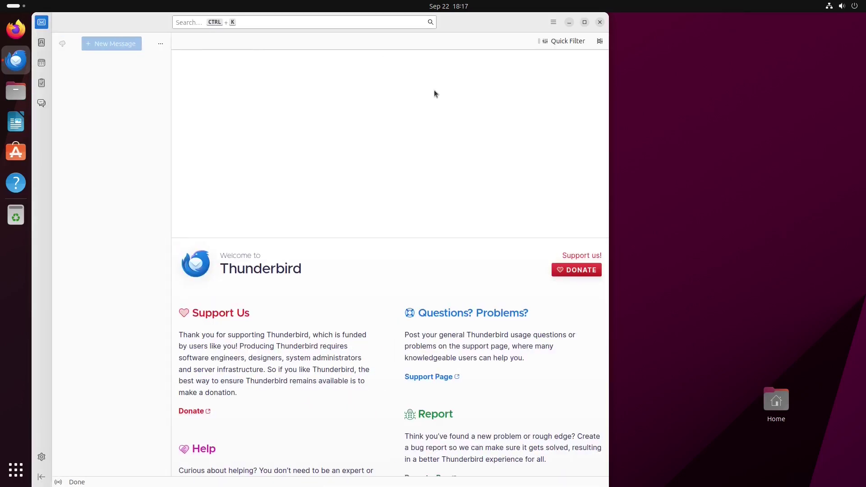
click(553, 23)
click(483, 185)
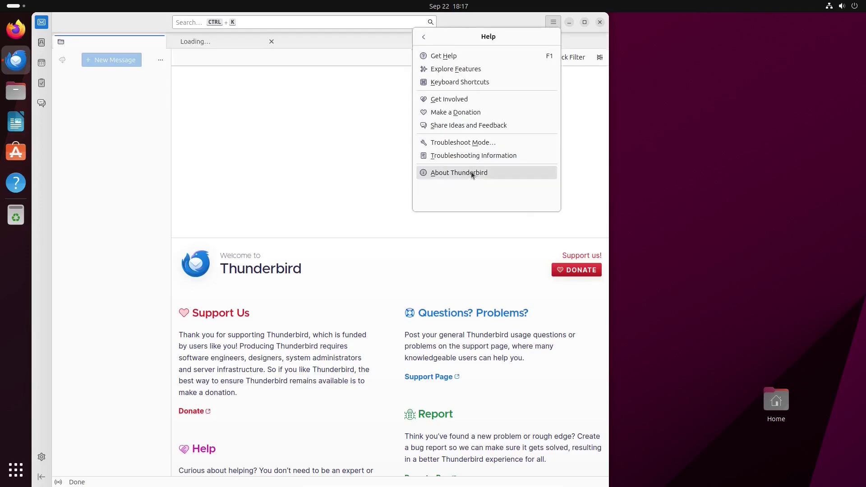
click(471, 172)
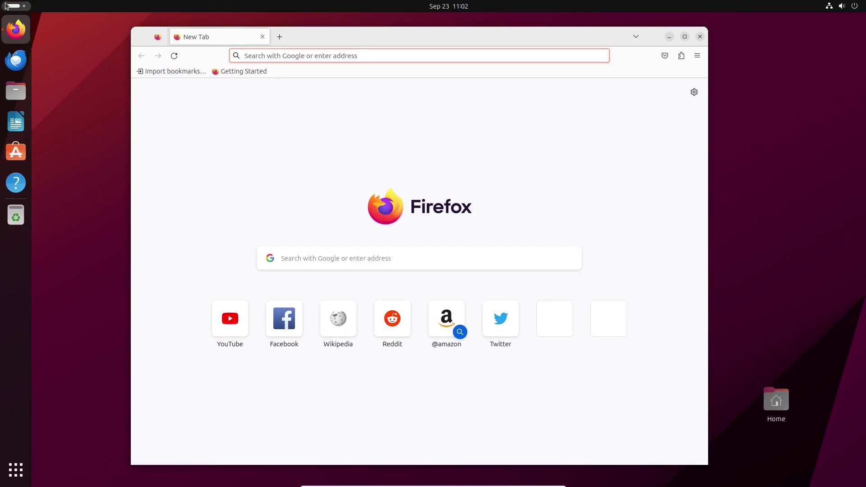
Run 'snap list' in the terminal, then enlarge the window and font to show the whole table
key(super)
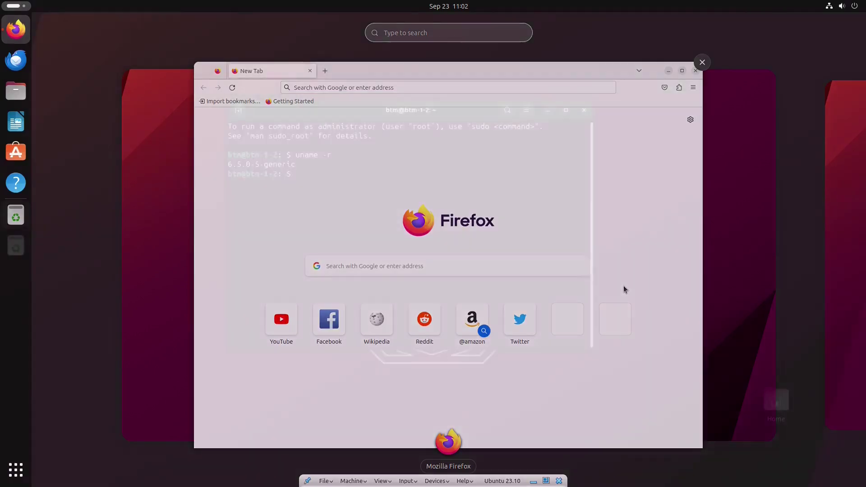
text(sn)
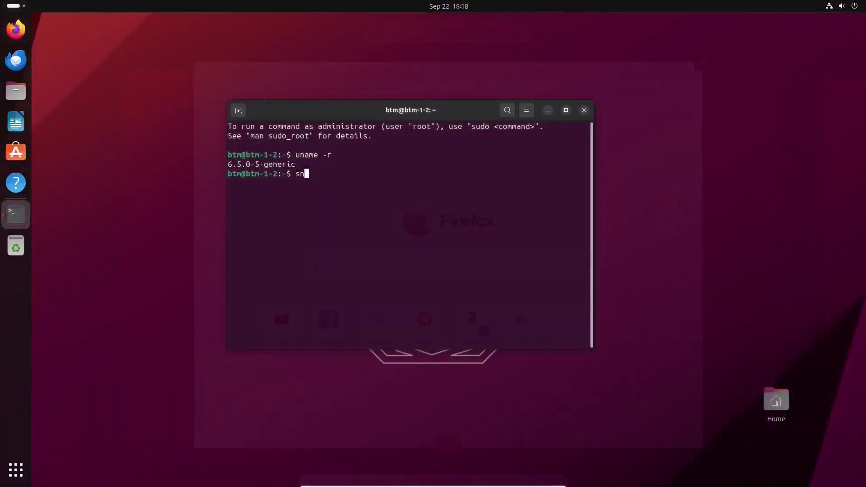
text(ap list)
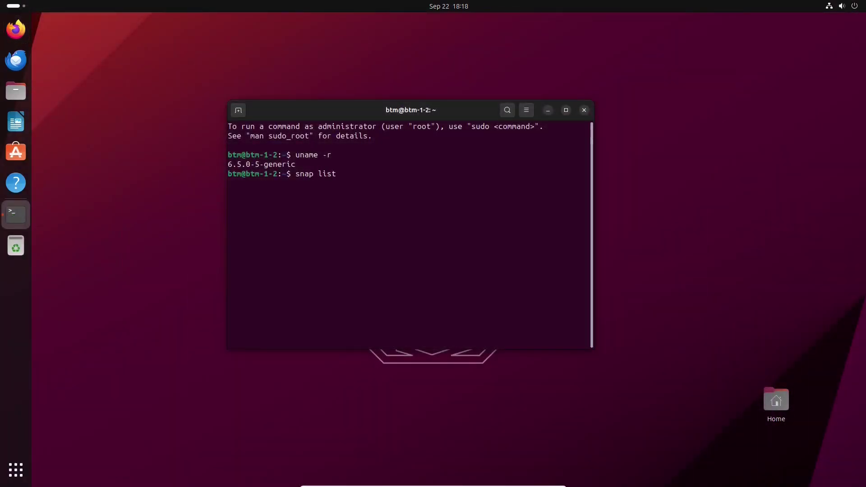
key(Return)
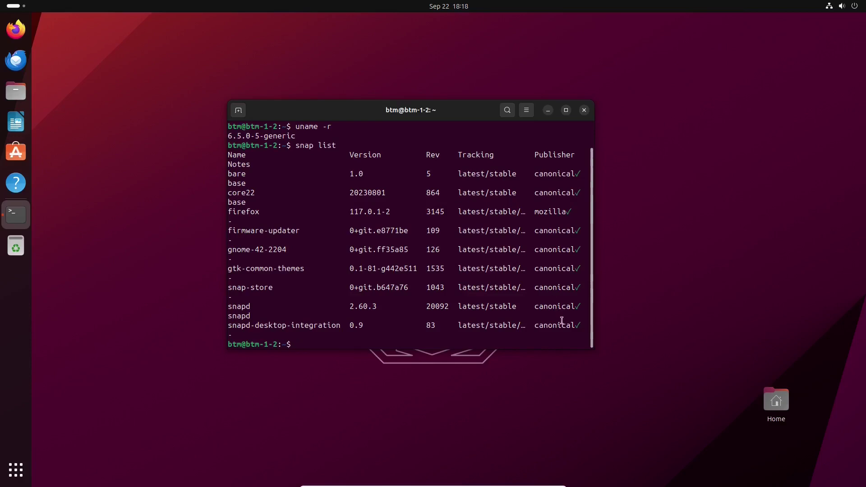
drag(594, 348, 654, 373)
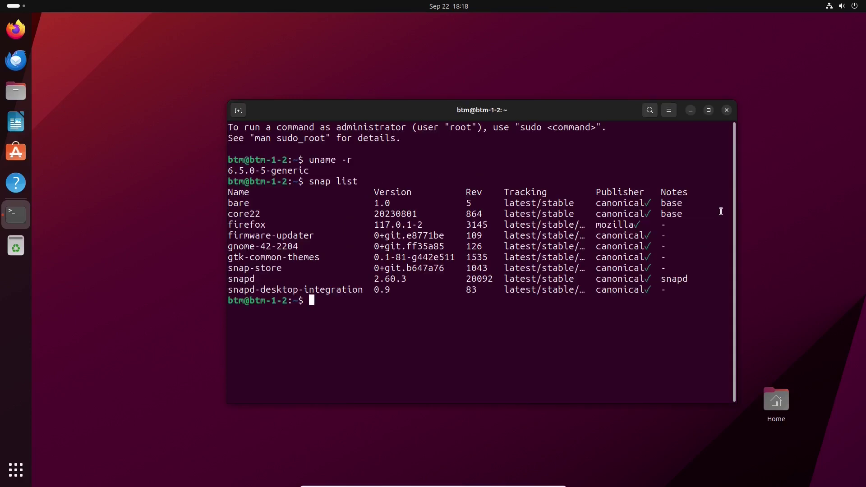
key(ctrl+plus)
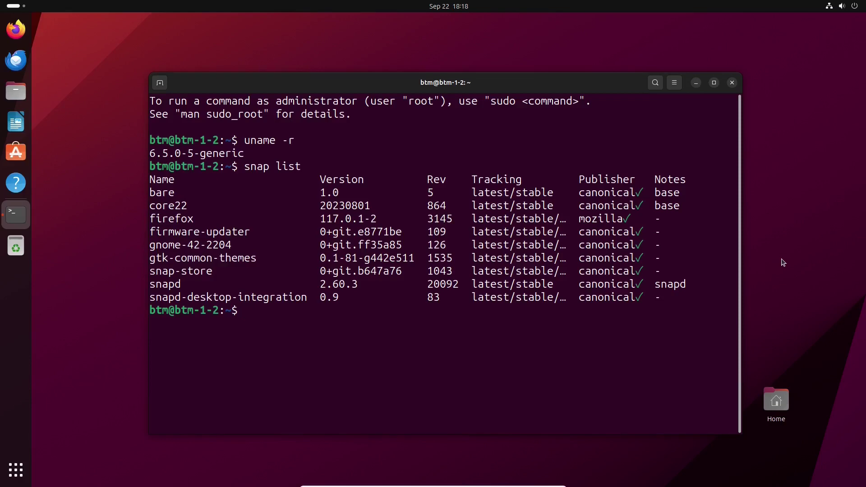
Glance at the calendar and quick settings panels, then bring up the full application grid
click(457, 7)
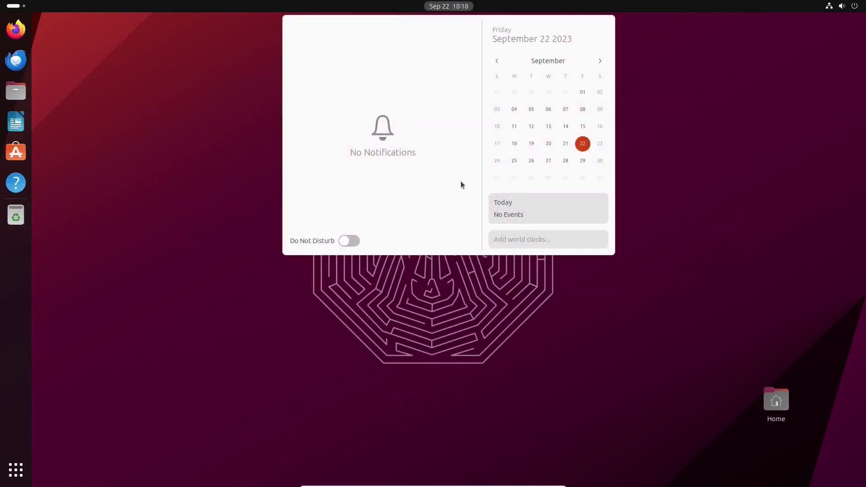
click(618, 359)
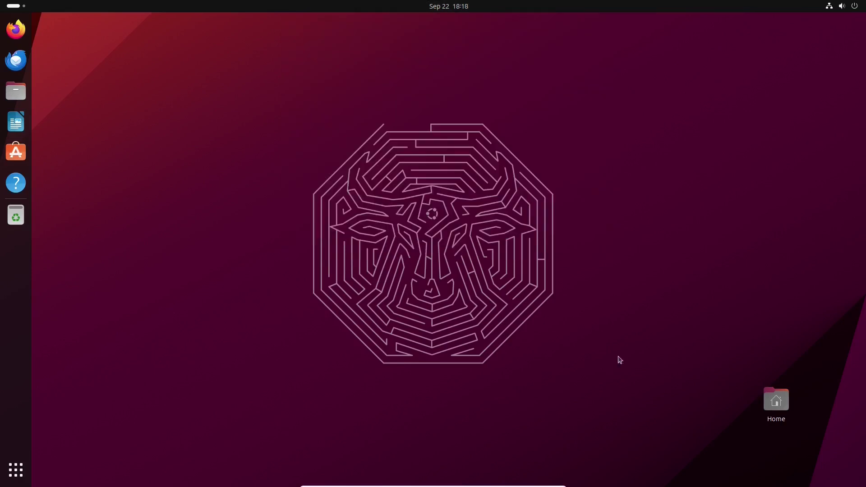
click(839, 6)
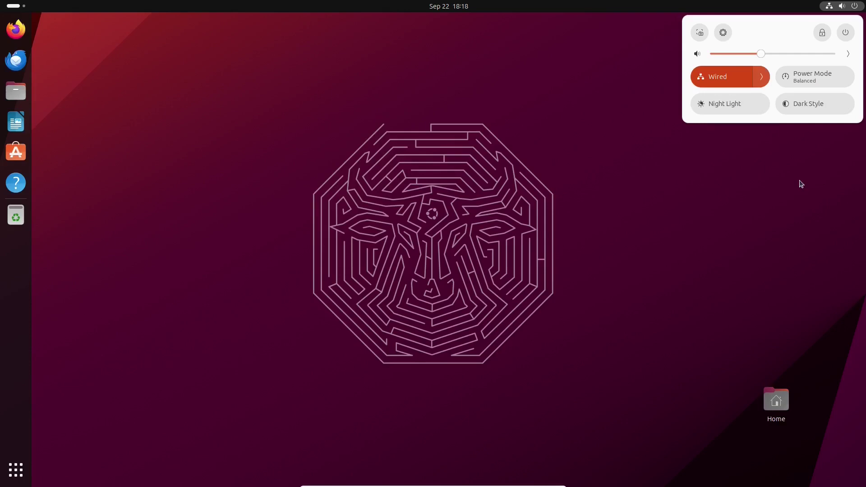
click(795, 191)
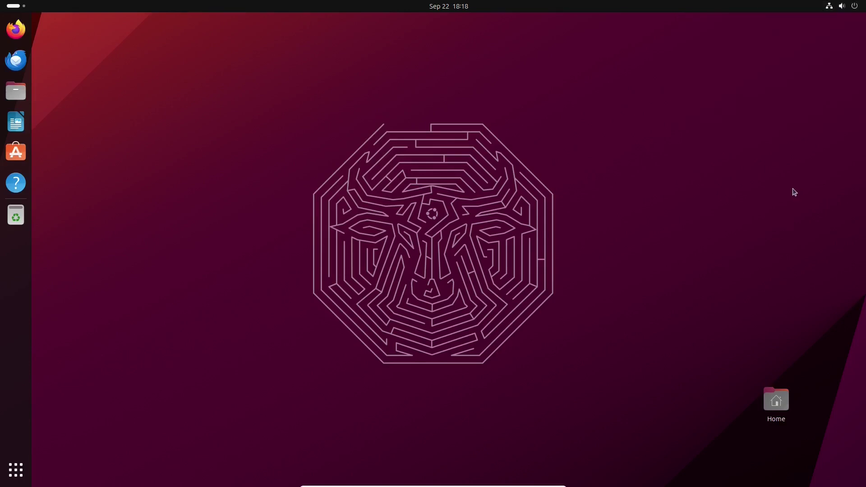
click(16, 469)
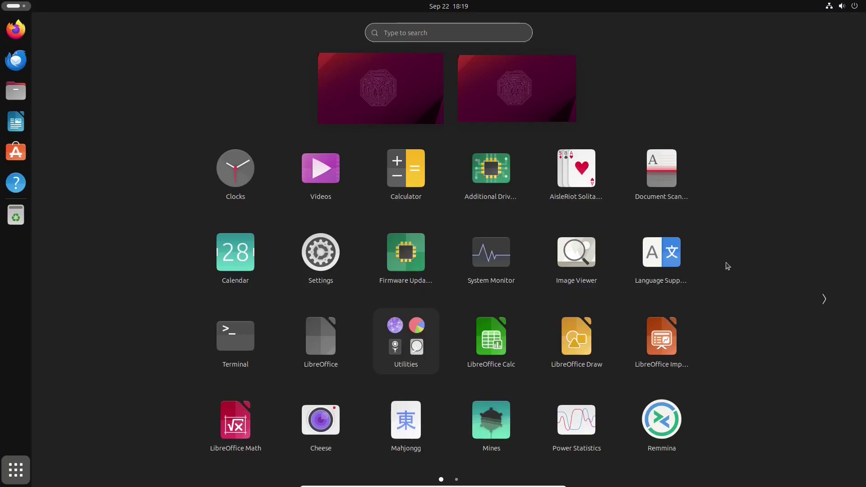
Launch System Monitor and view its CPU, memory and network graphs on the Resources tab
click(492, 258)
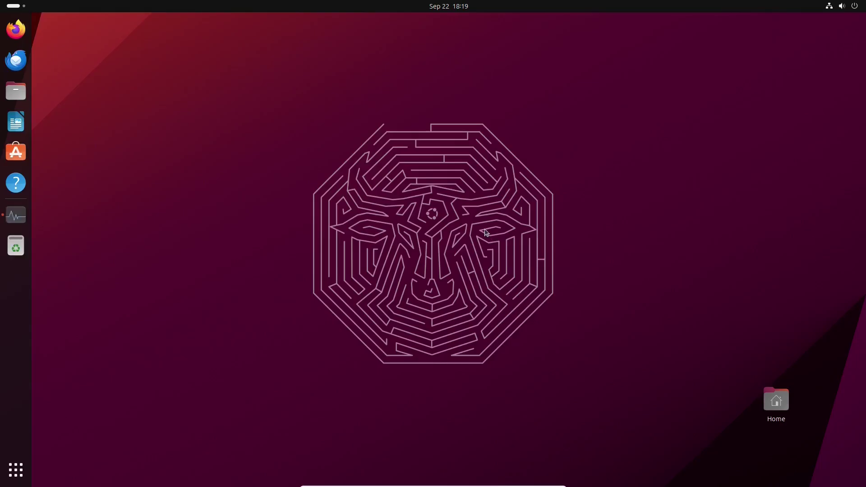
click(149, 23)
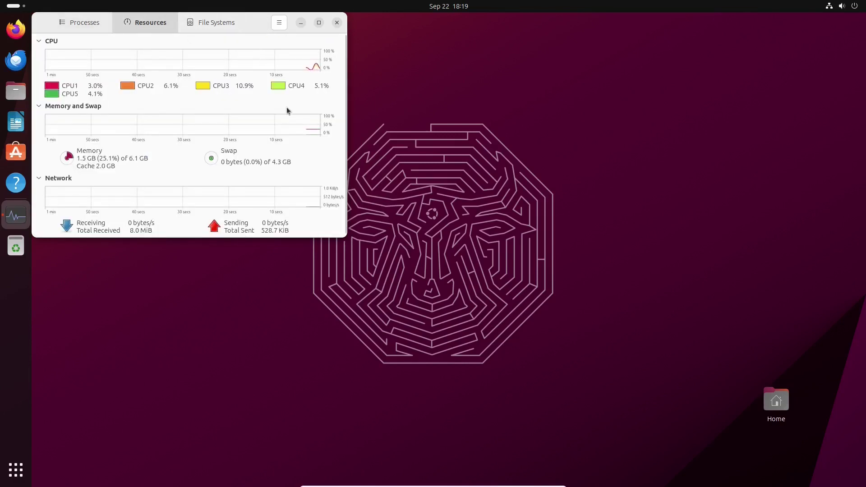
drag(287, 110, 502, 241)
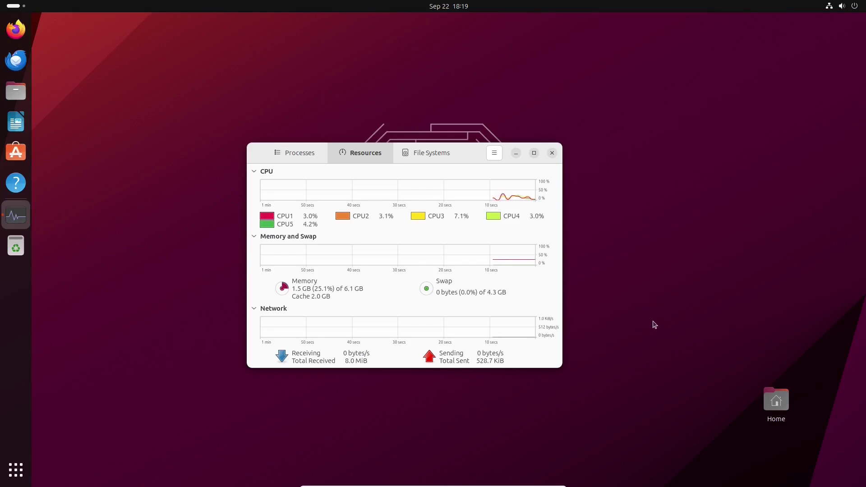
Close System Monitor and search the overview for 'appe'
click(552, 153)
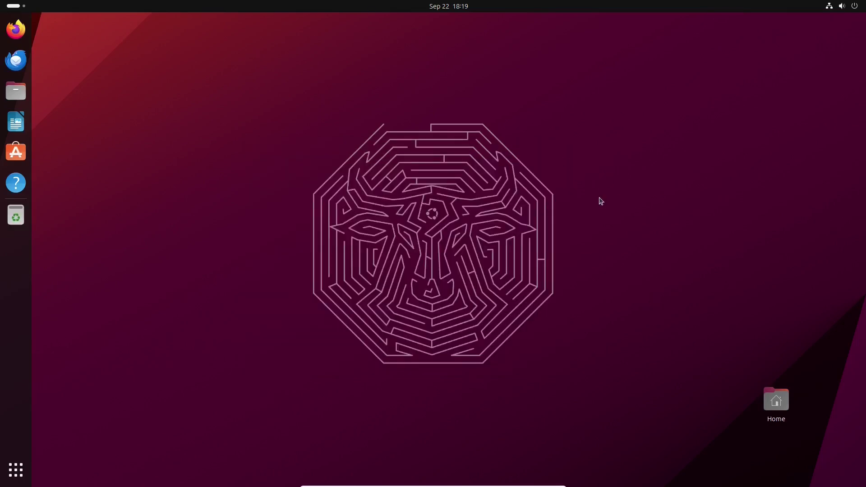
key(super)
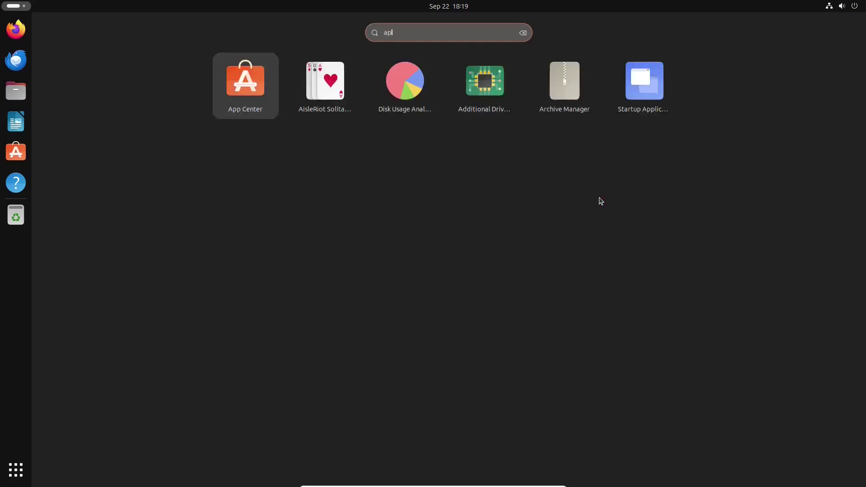
text(pe)
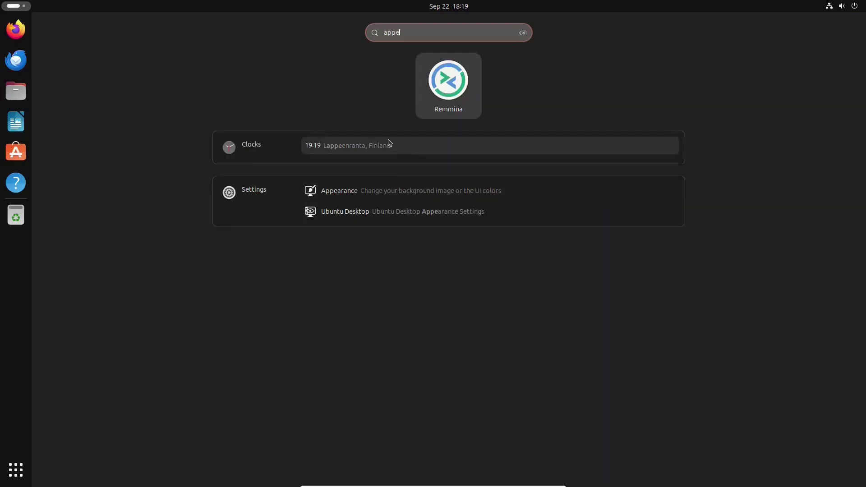
Open the Appearance settings and look through the Default style, orange accent and twelve wallpapers
click(376, 190)
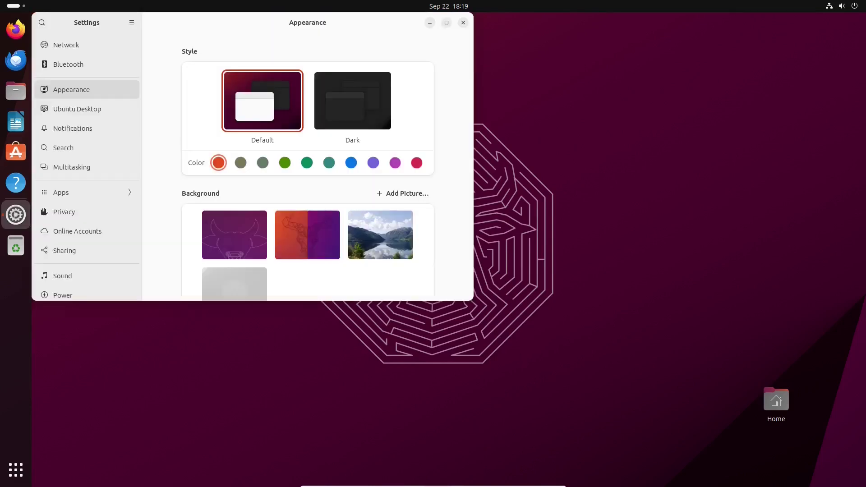
drag(321, 21, 505, 89)
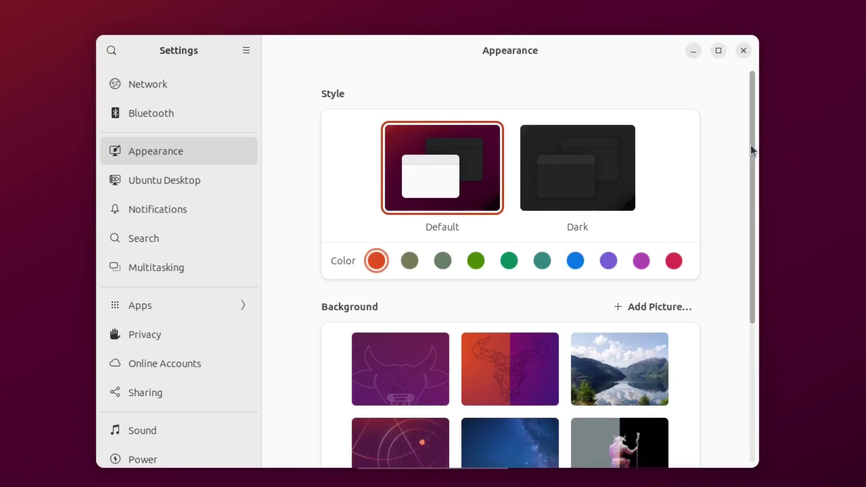
scroll(751, 149, down, 1)
scroll(754, 181, down, 5)
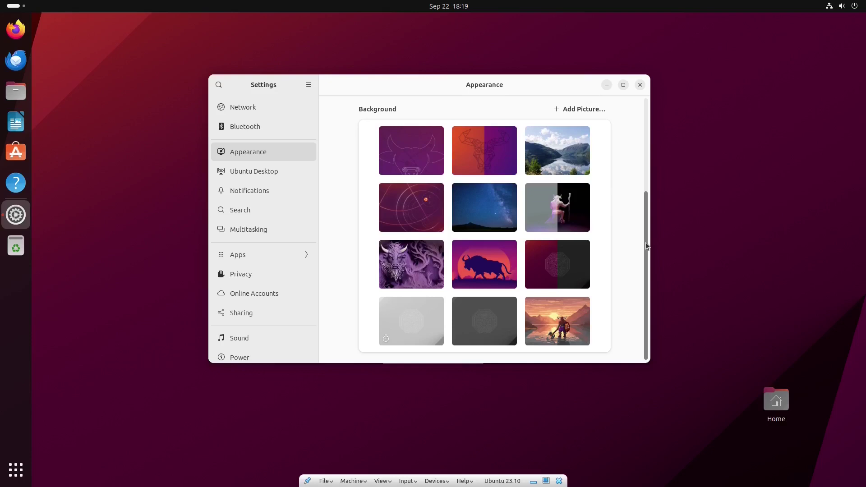
scroll(648, 217, up, 3)
drag(649, 204, 648, 245)
drag(644, 256, 667, 154)
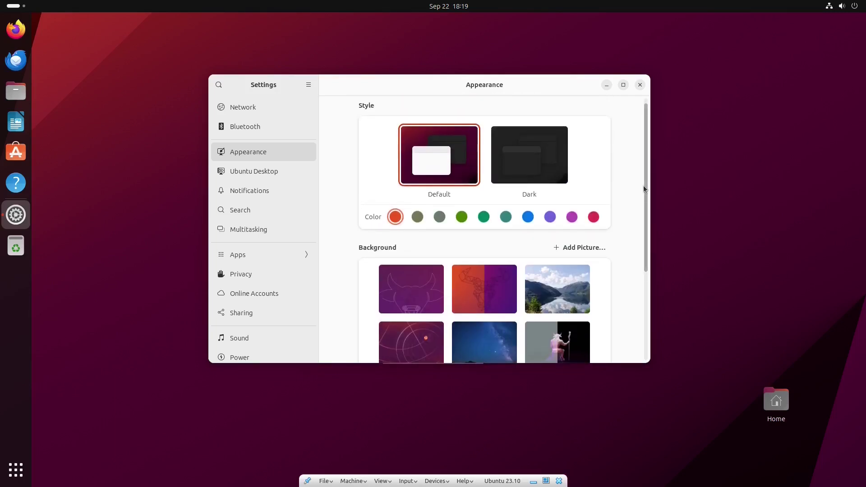
Switch to Ubuntu Desktop settings and scroll through Panel mode, dock icon size 48 and Enhanced Tiling
click(250, 175)
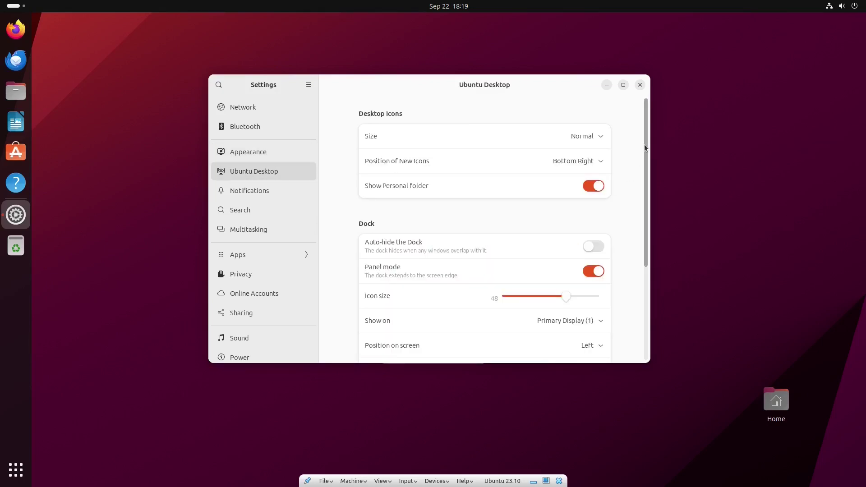
drag(644, 144, 646, 247)
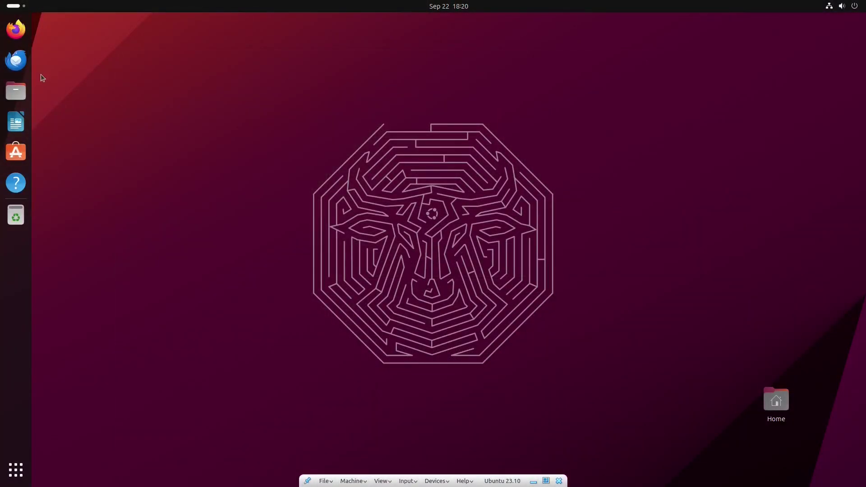
Open Files, read its About dialog showing version 45.rc, then quit Files with Ctrl+Q
click(16, 91)
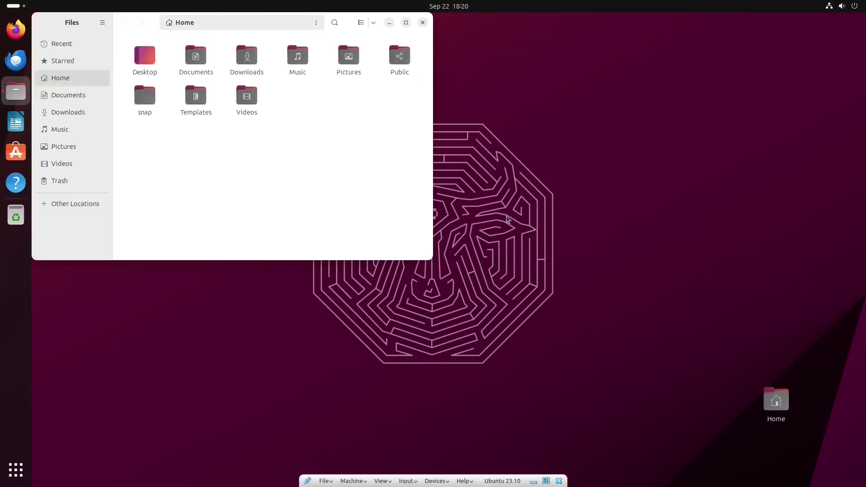
super+drag(325, 143, 498, 258)
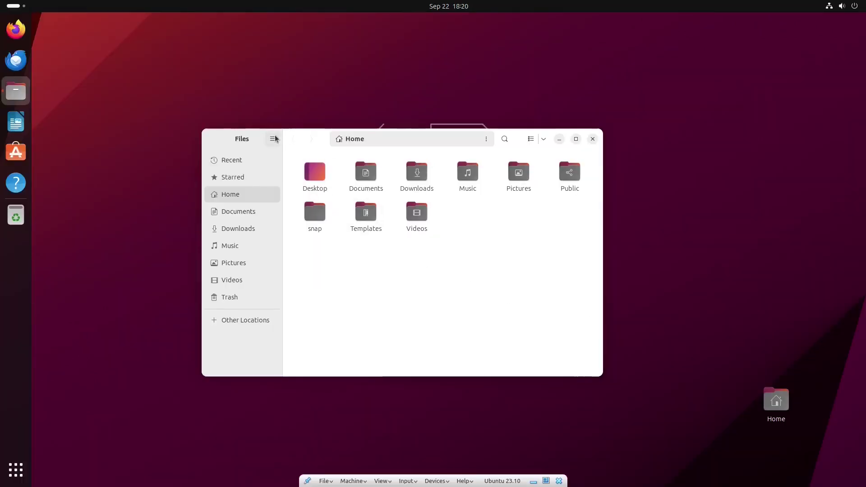
click(237, 86)
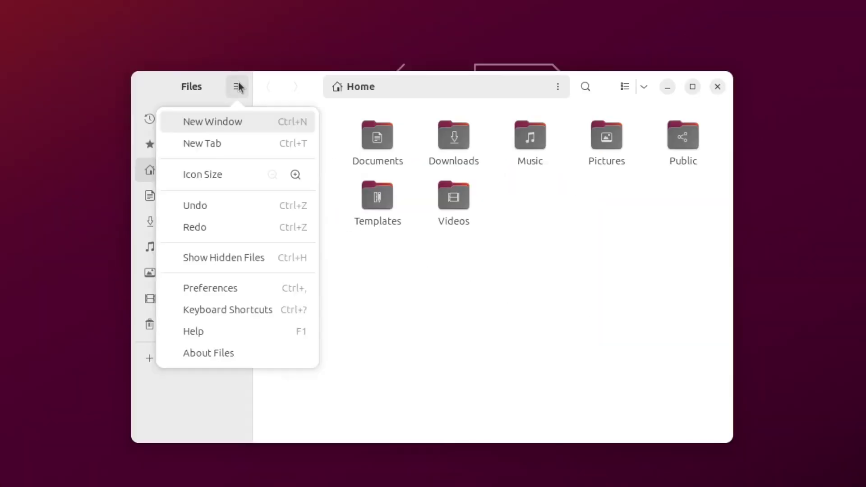
click(234, 354)
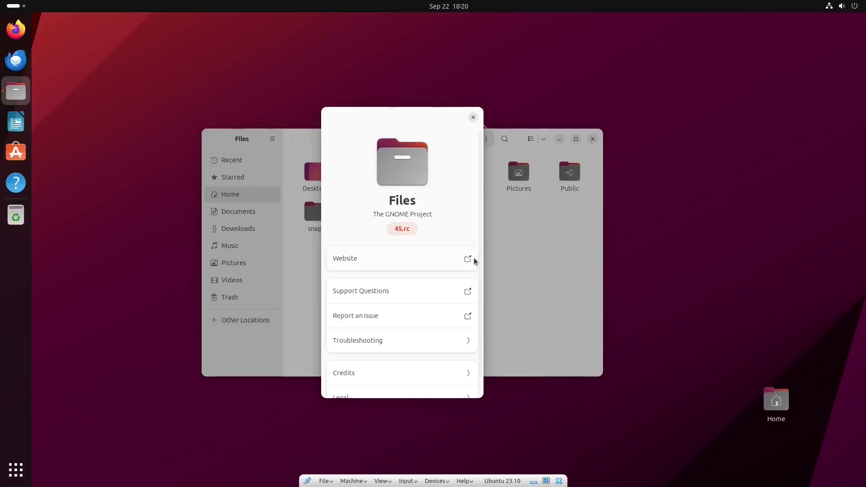
drag(480, 258, 477, 302)
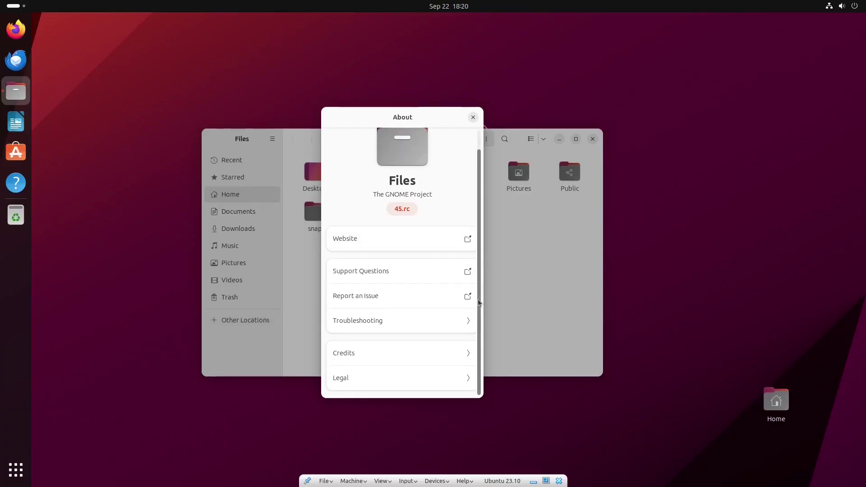
key(ctrl+q)
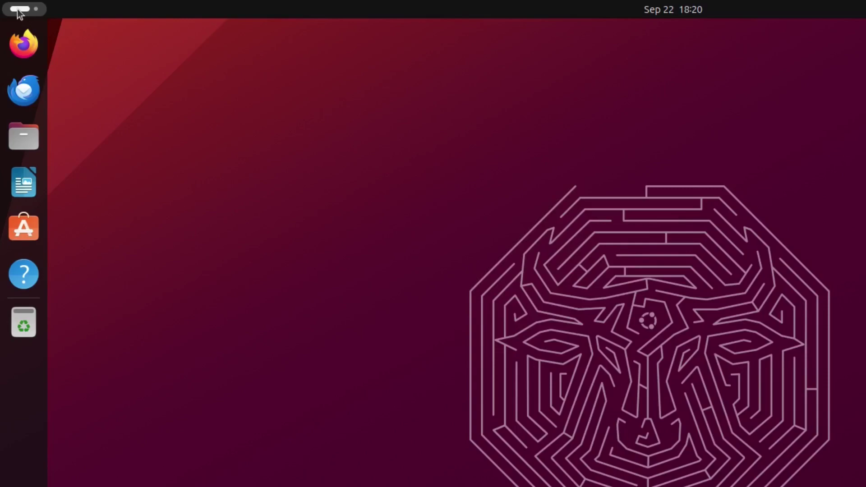
Switch to the second workspace and back to the first from the Activities overview
click(19, 9)
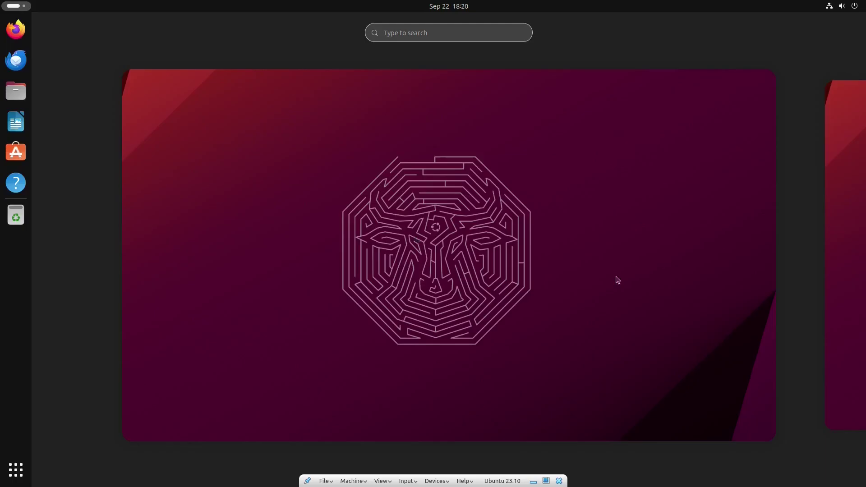
click(843, 238)
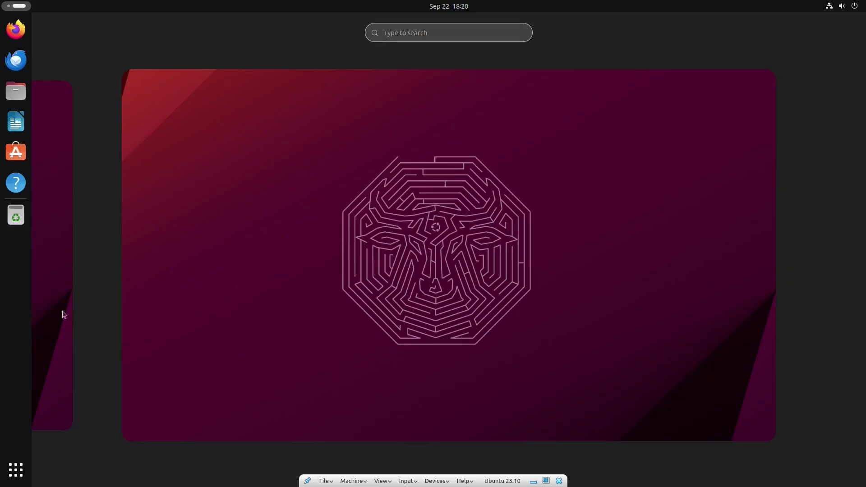
click(55, 310)
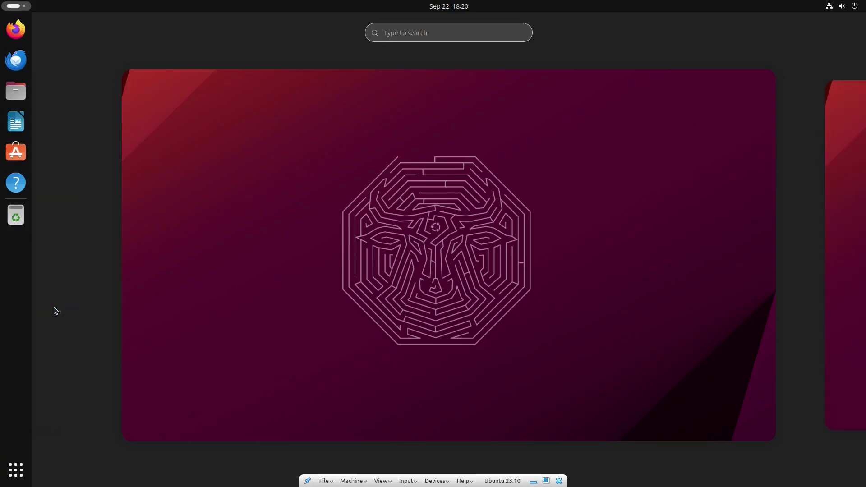
click(481, 315)
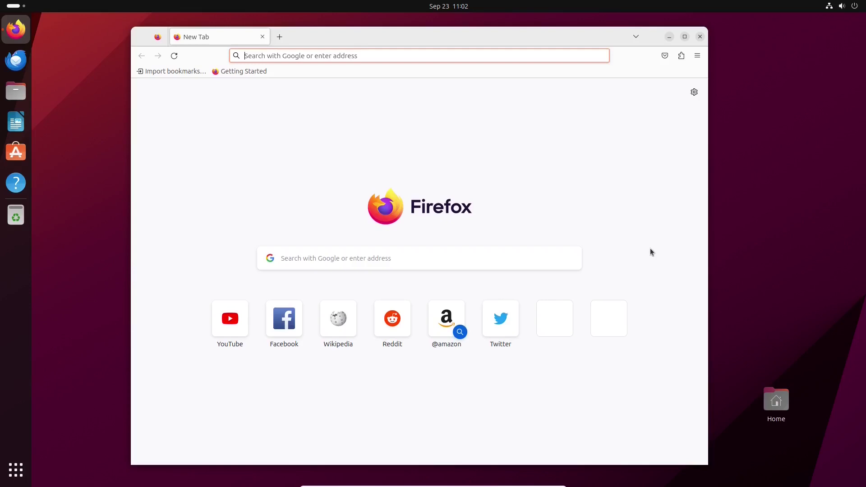
Move to the empty second workspace's desktop from the overview
key(super)
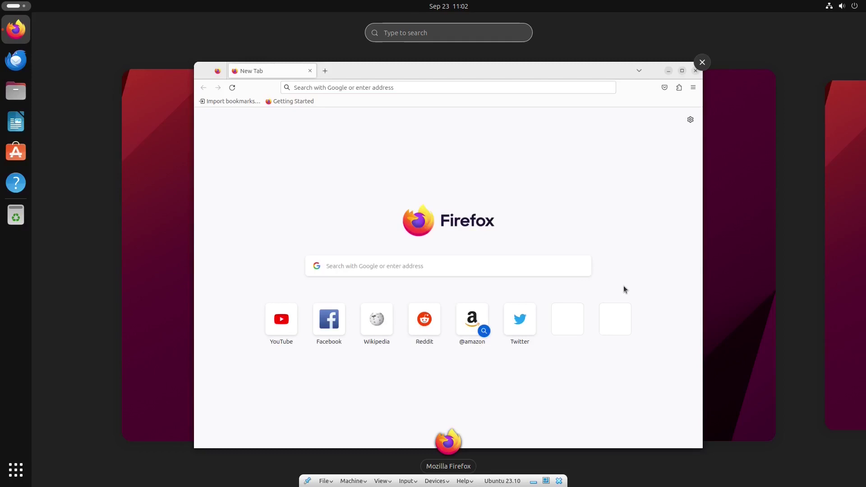
click(843, 232)
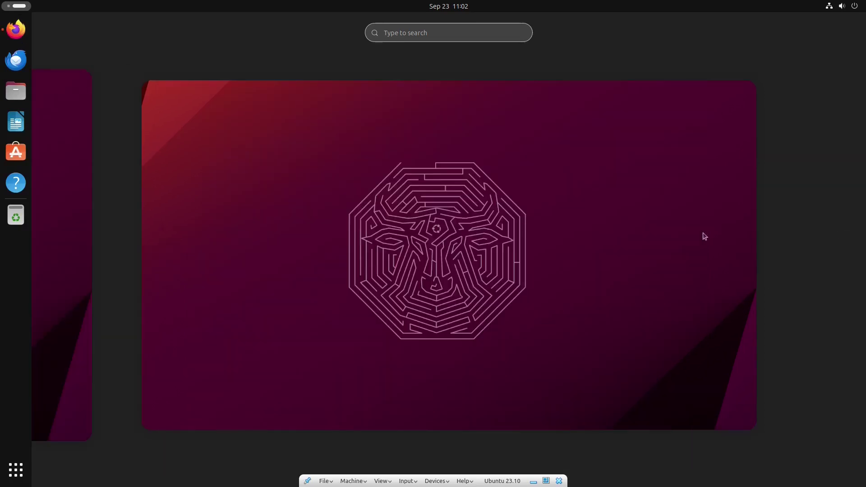
click(588, 232)
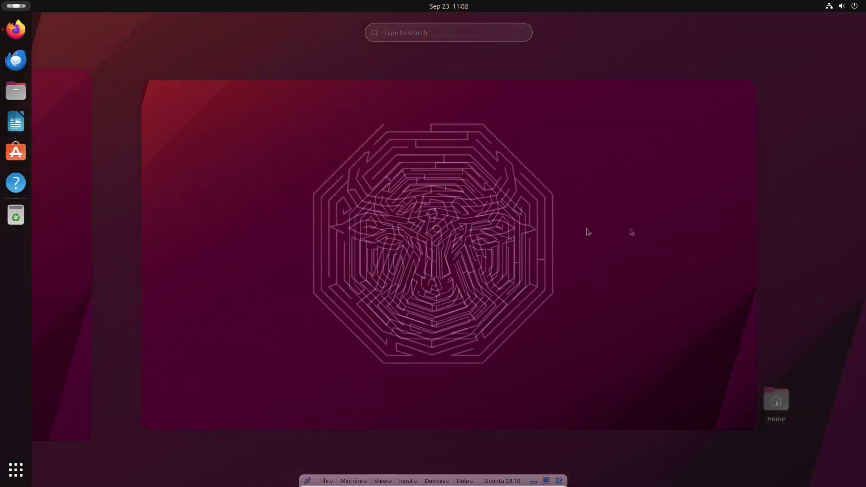
Open and close the quick settings and calendar panels, then show the application grid
click(845, 8)
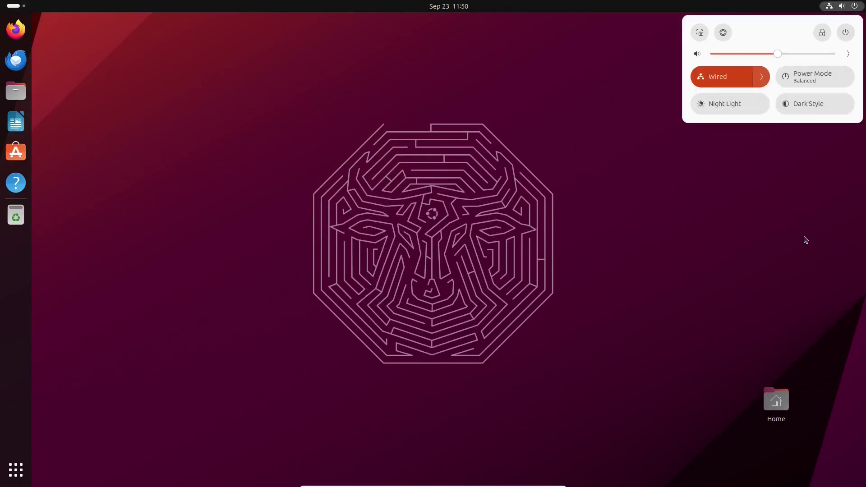
click(806, 239)
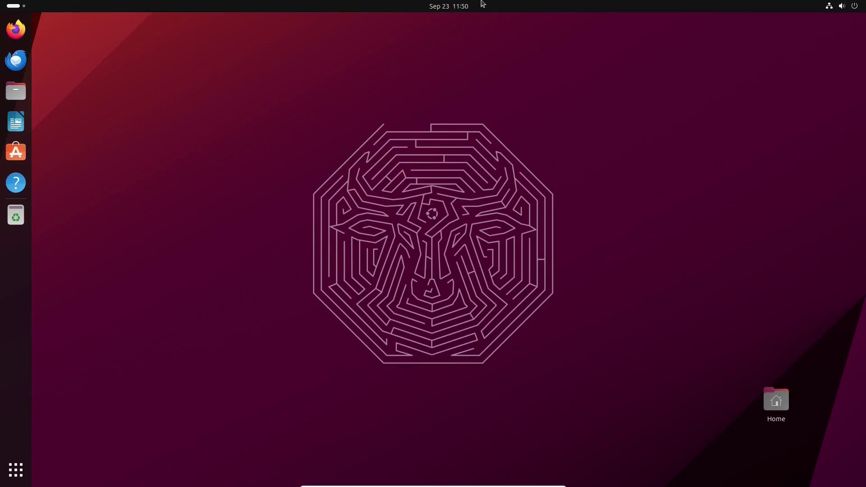
click(462, 8)
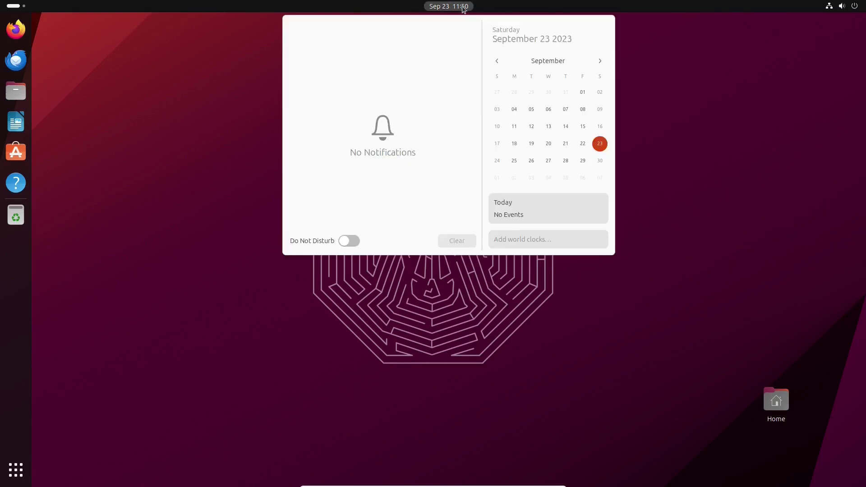
click(715, 268)
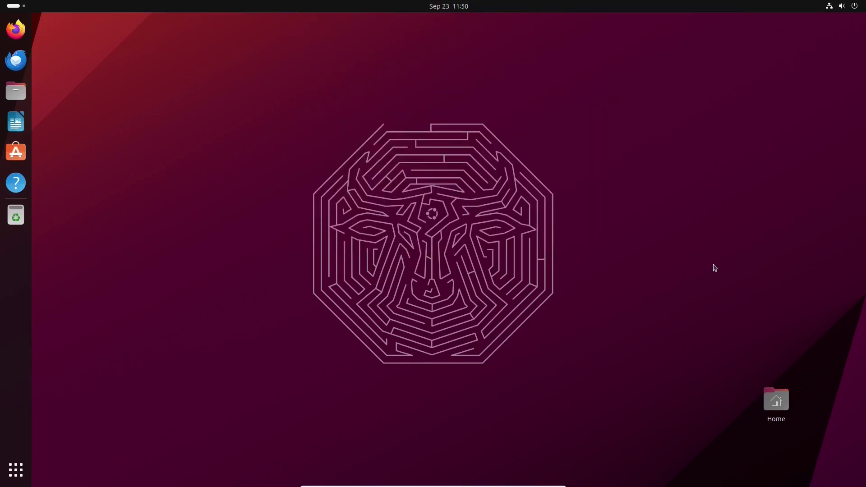
click(16, 470)
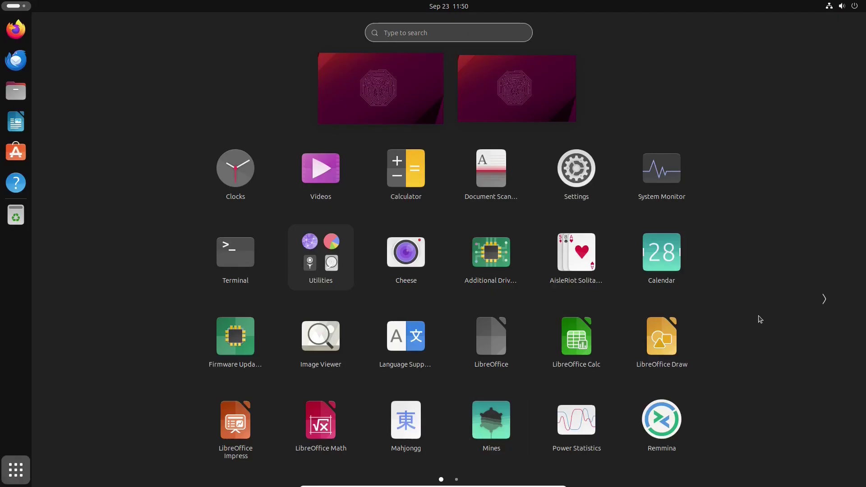
Scroll to the second page of apps and back, then close the grid to the desktop
scroll(760, 321, down, 1)
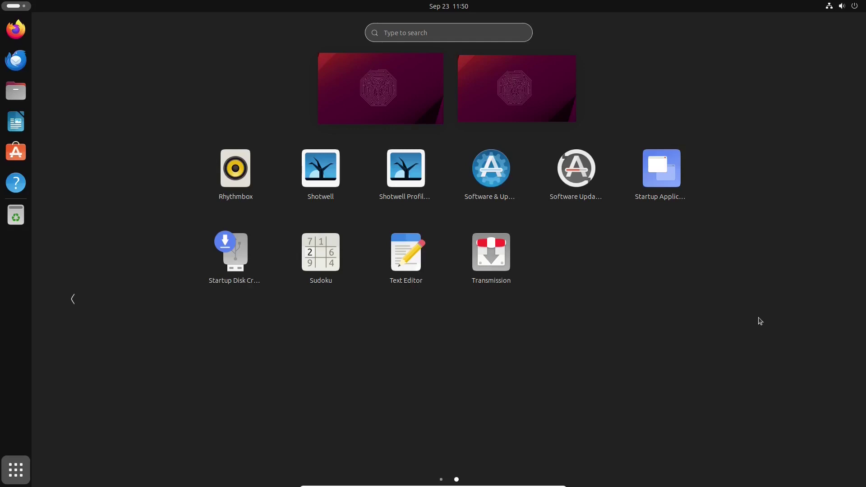
scroll(760, 321, up, 1)
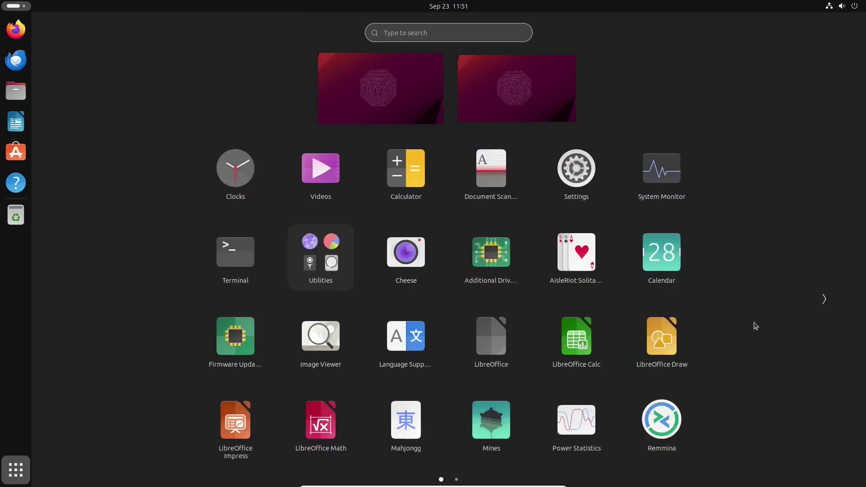
click(756, 325)
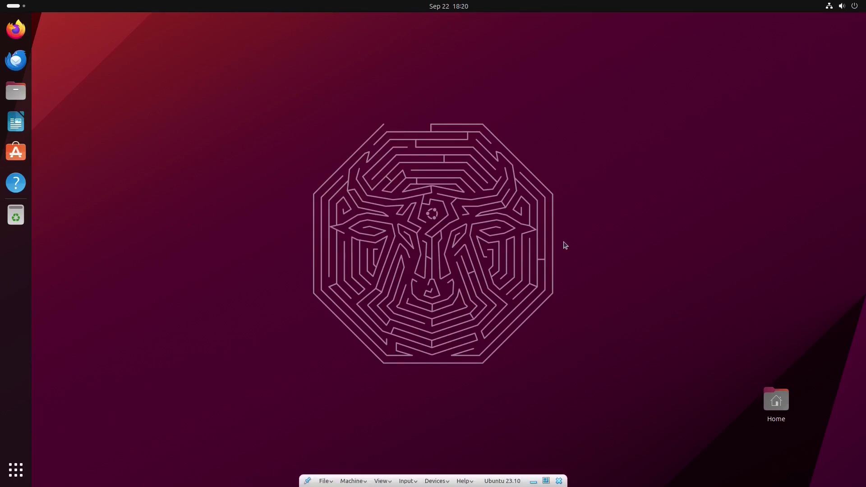
click(843, 6)
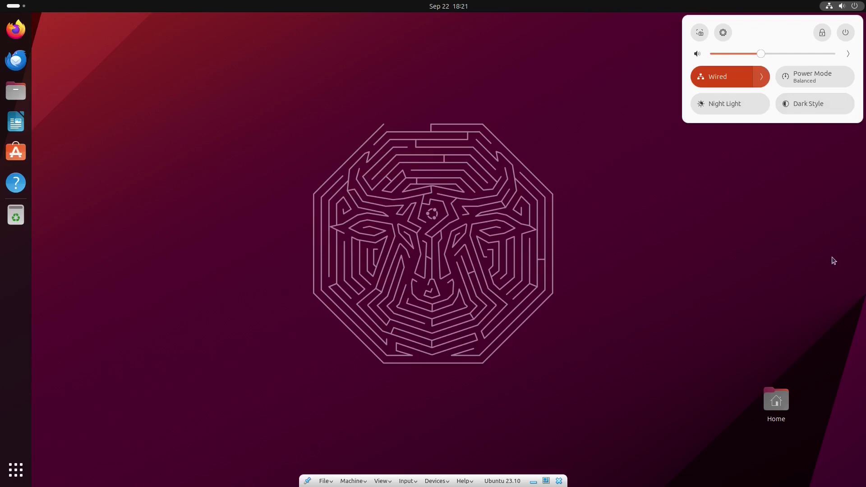
click(722, 32)
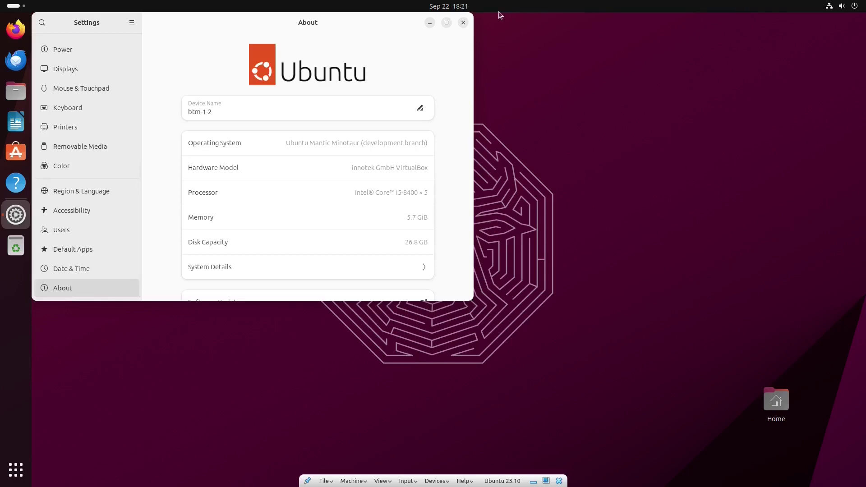
click(463, 22)
click(841, 7)
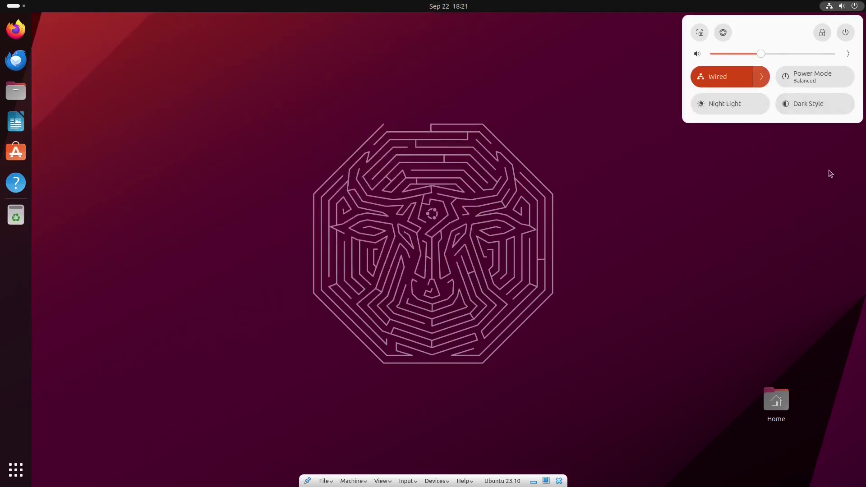
click(845, 32)
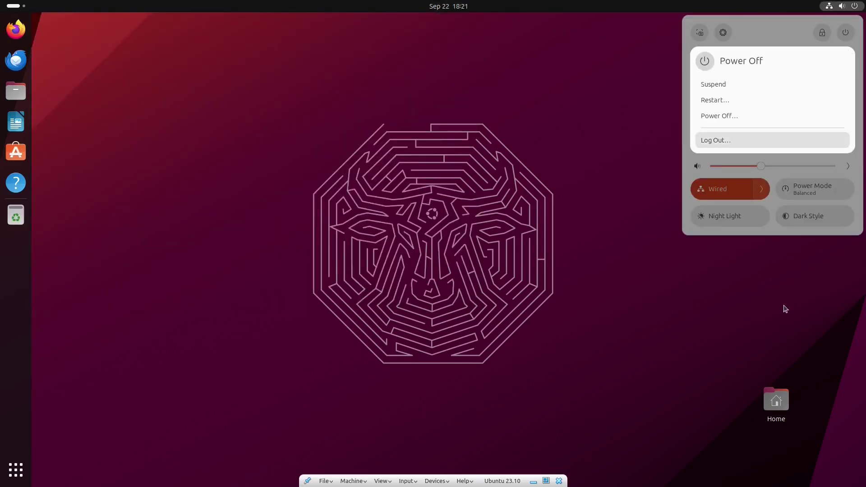
key(Escape)
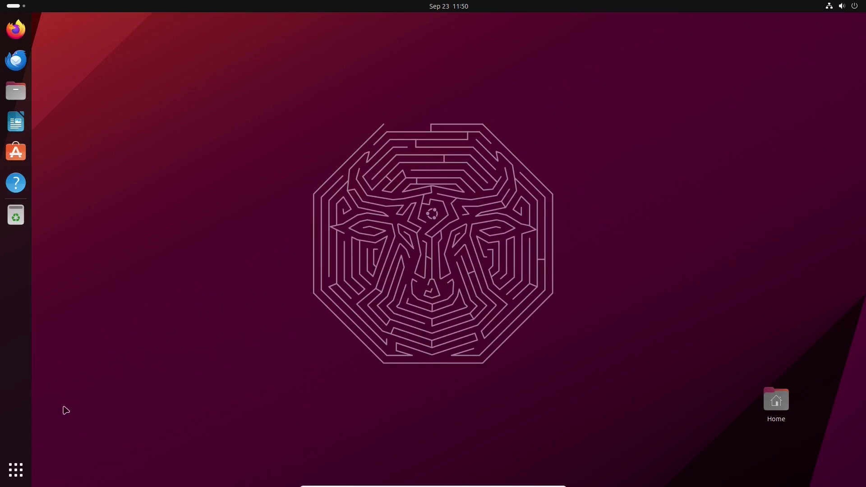
Show the applications and enter 'about' in the search box
click(20, 465)
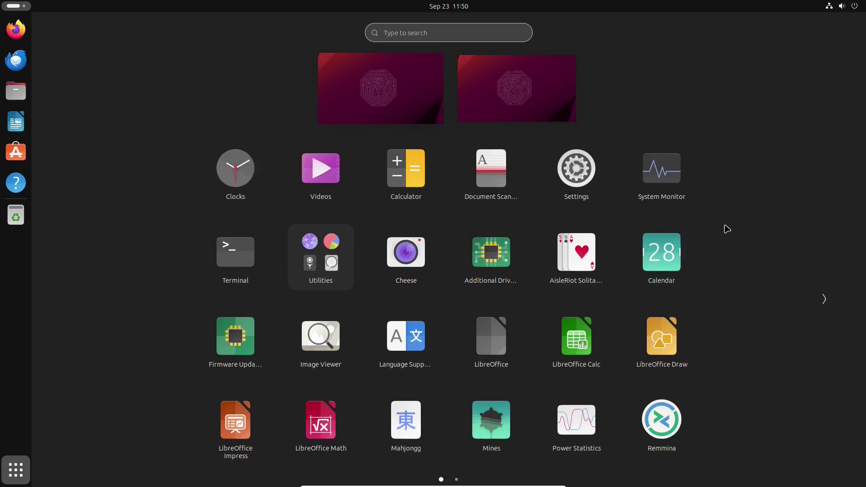
click(428, 32)
text(about)
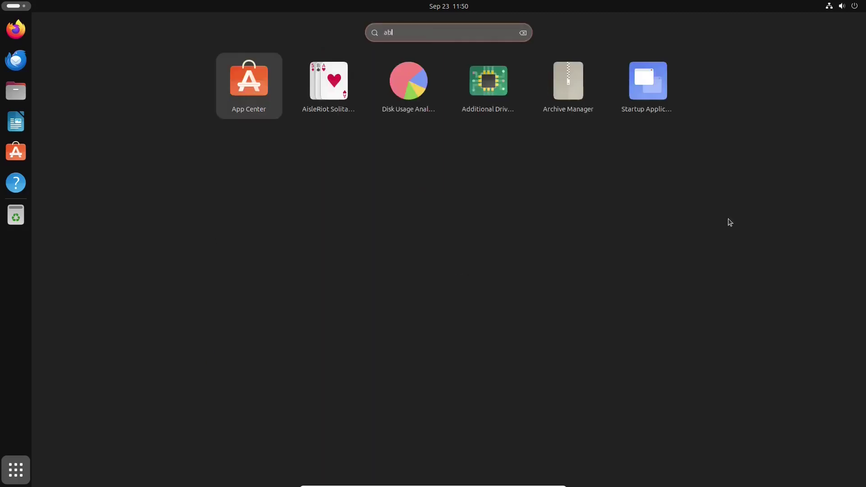